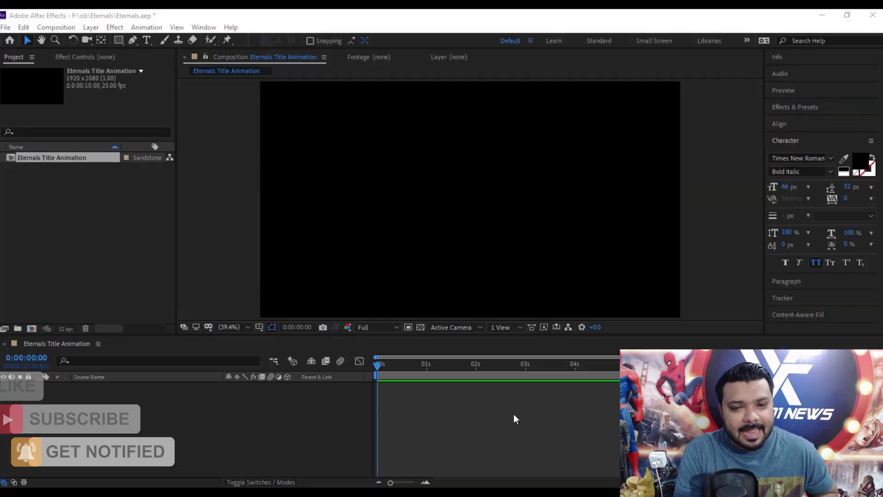
- Focus the After Effects window and switch to the Horizontal Type Tool
click(475, 414)
click(147, 41)
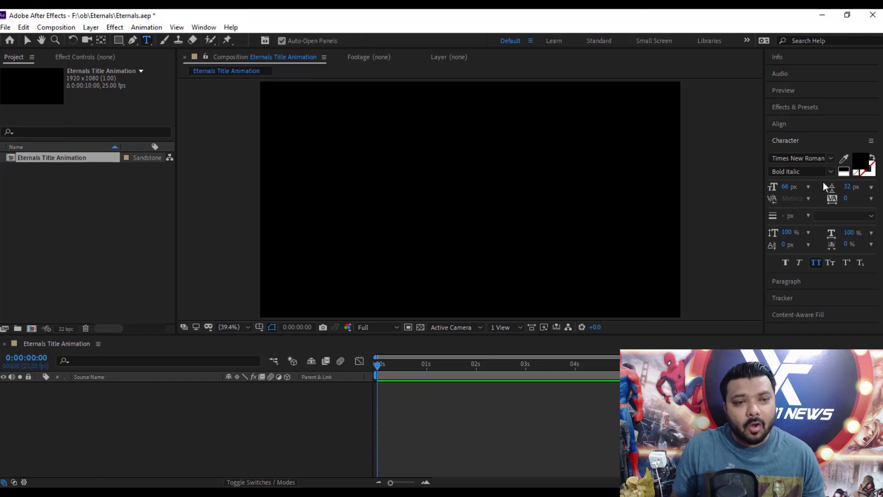
- Set the text fill to white FFFFFF and type the title Eternals in the composition
click(860, 161)
text(FFFFFF)
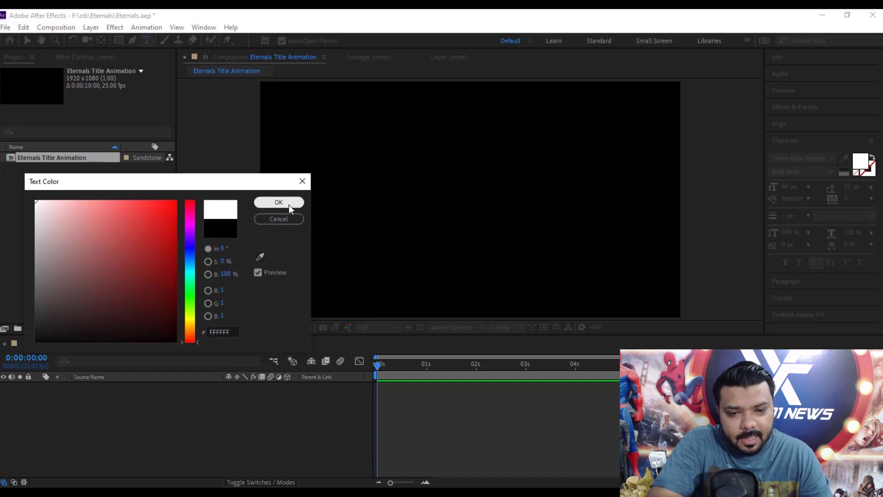
click(278, 203)
click(358, 214)
text(E)
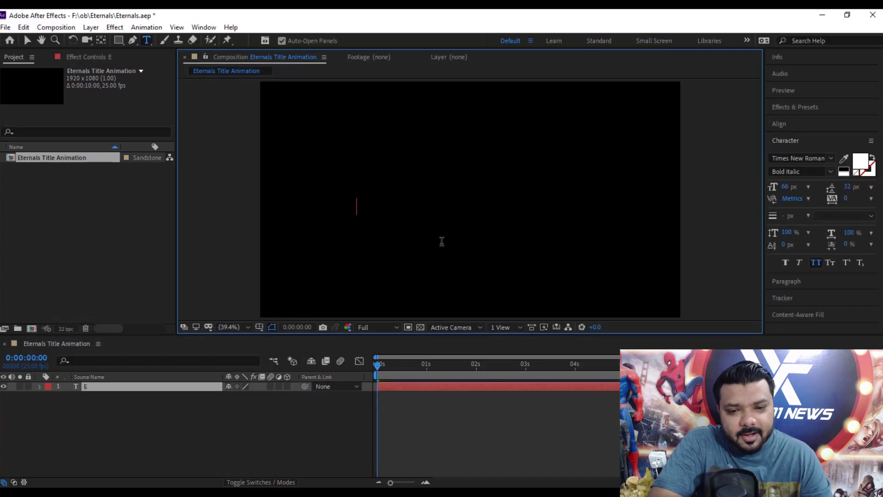
text(ternals)
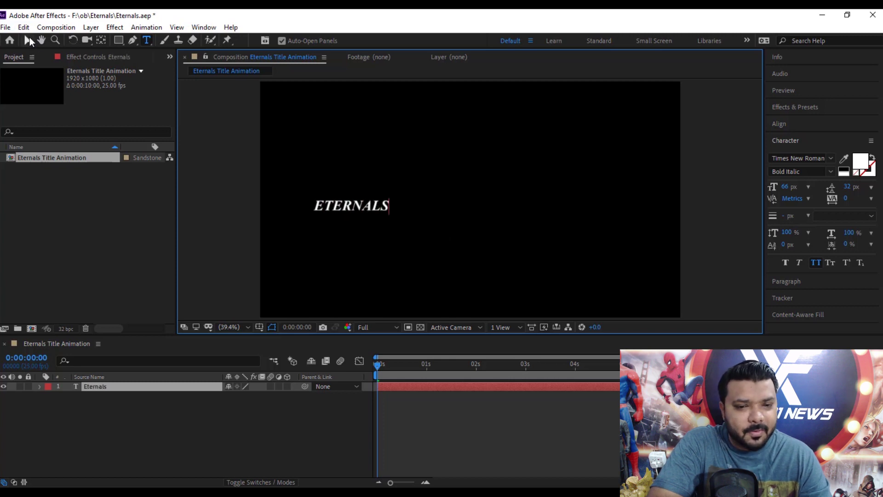
click(29, 40)
- Change the title font to Caesar at 231 px and nudge it slightly down
click(814, 158)
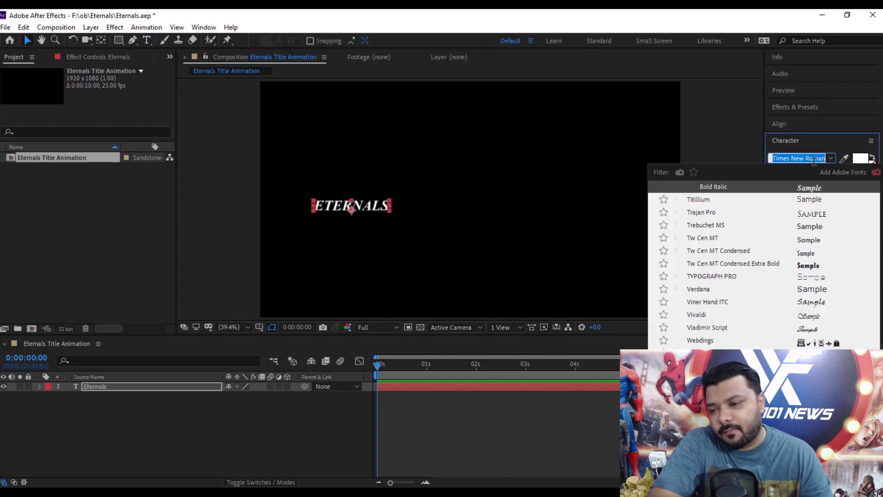
text(ca)
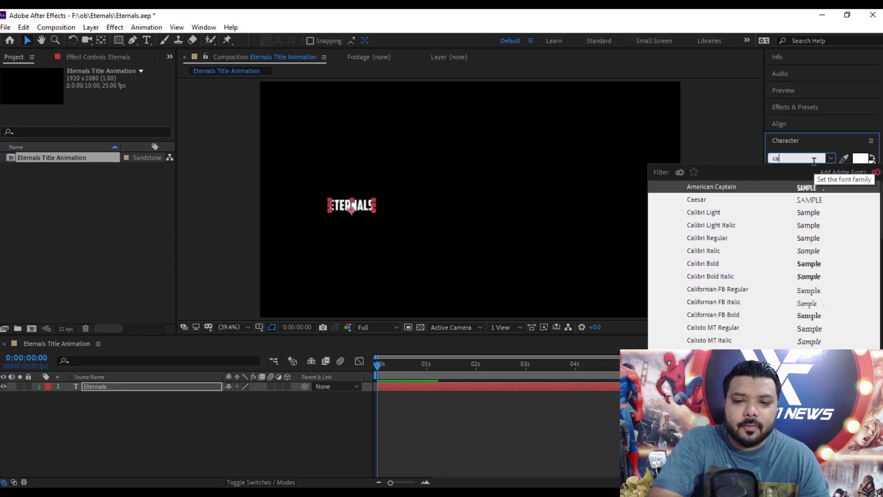
click(773, 202)
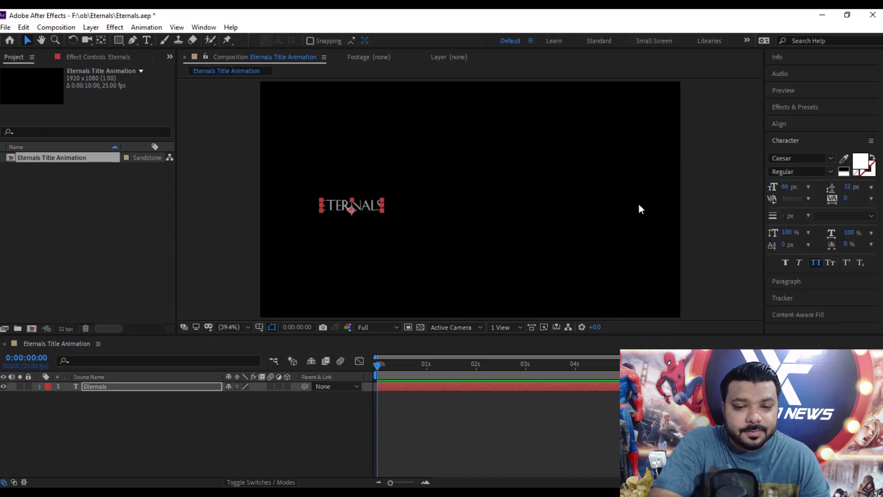
mouse_move(788, 192)
mouse_down()
mouse_move(849, 218)
mouse_move(424, 194)
mouse_move(541, 196)
mouse_up()
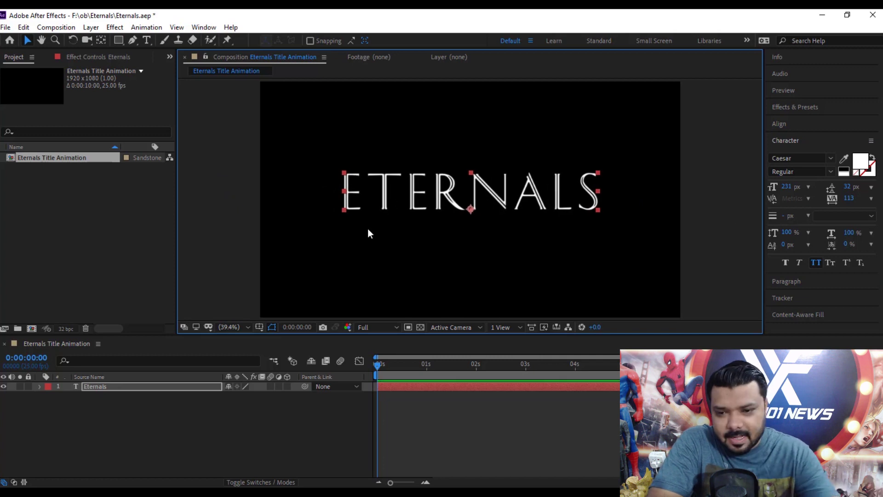
drag(501, 203, 499, 211)
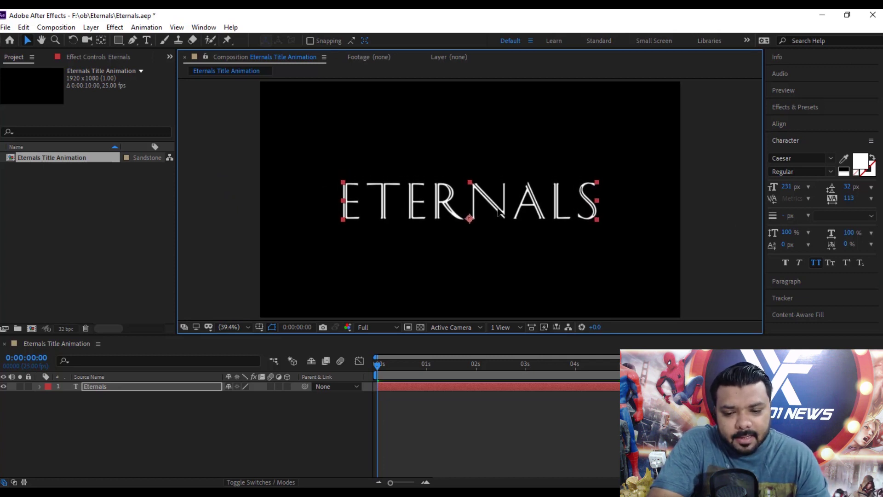
click(452, 407)
click(90, 27)
- Create a new solid named '3d text' and hide the Eternals text layer
mouse_move(102, 41)
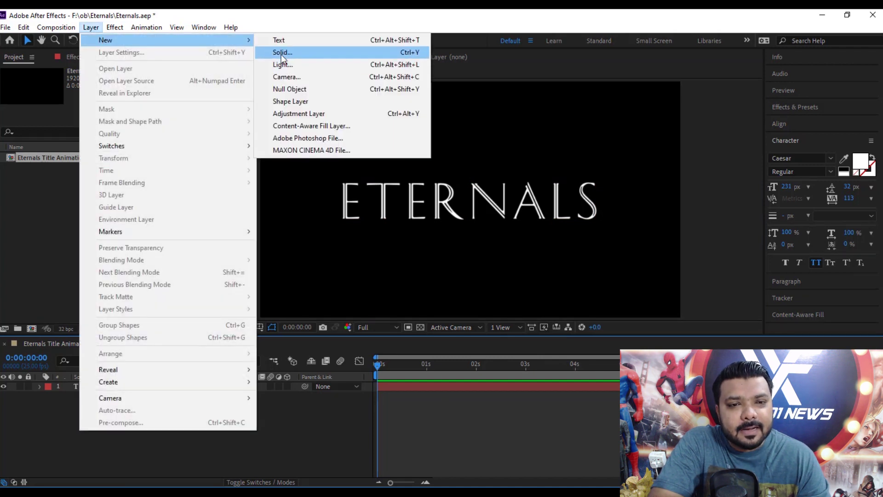
click(281, 53)
text(3d)
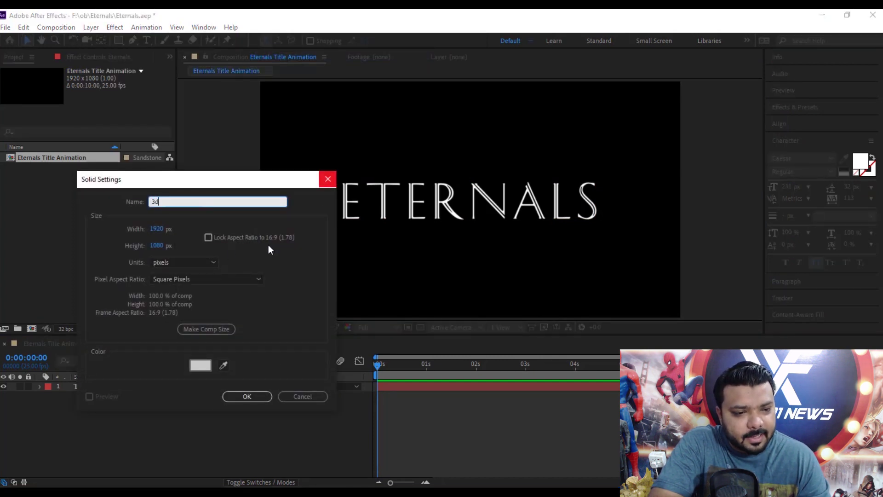
text(text)
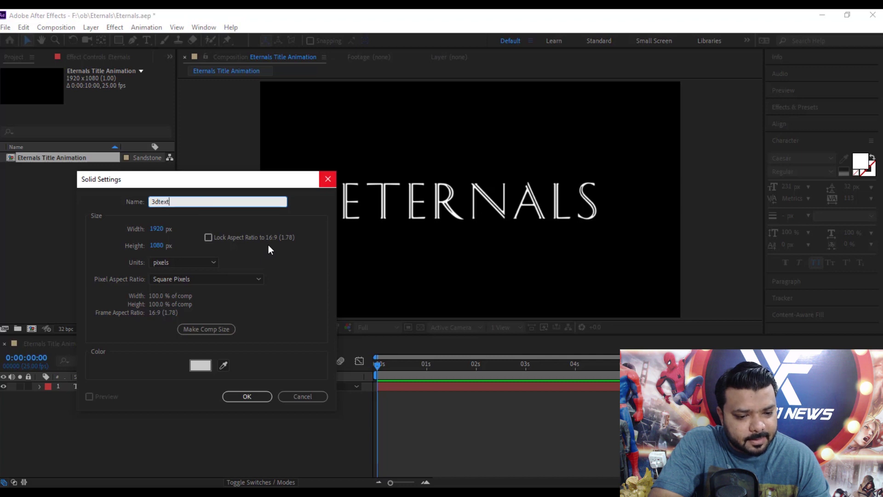
key(Left)
key(Left)
key(Left)
key(Return)
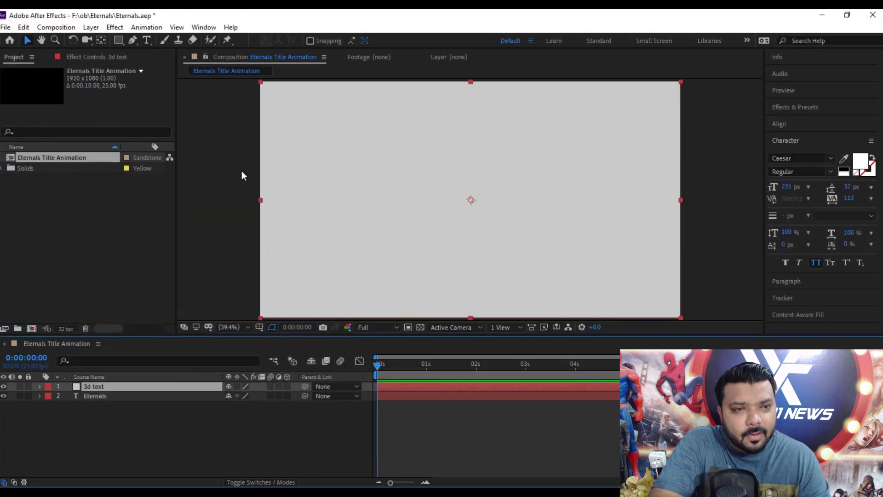
click(3, 395)
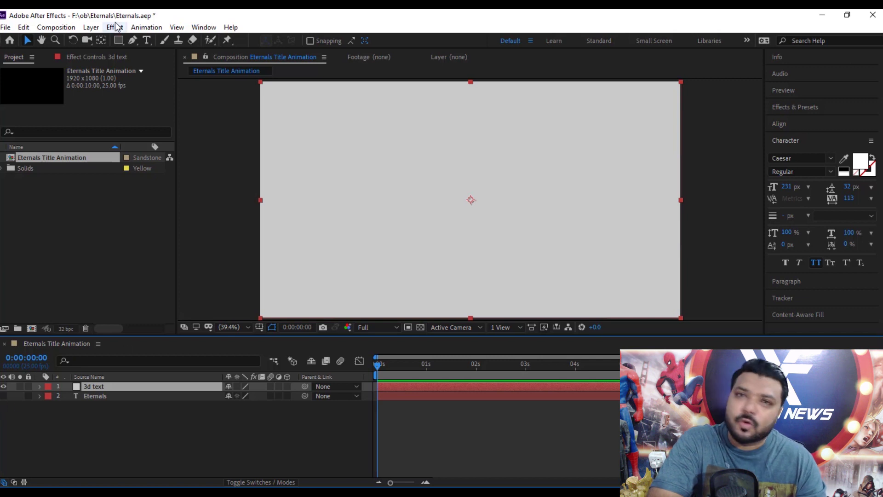
- Apply Video Copilot Element to the solid with Path Layer 1 set to Eternals
click(116, 27)
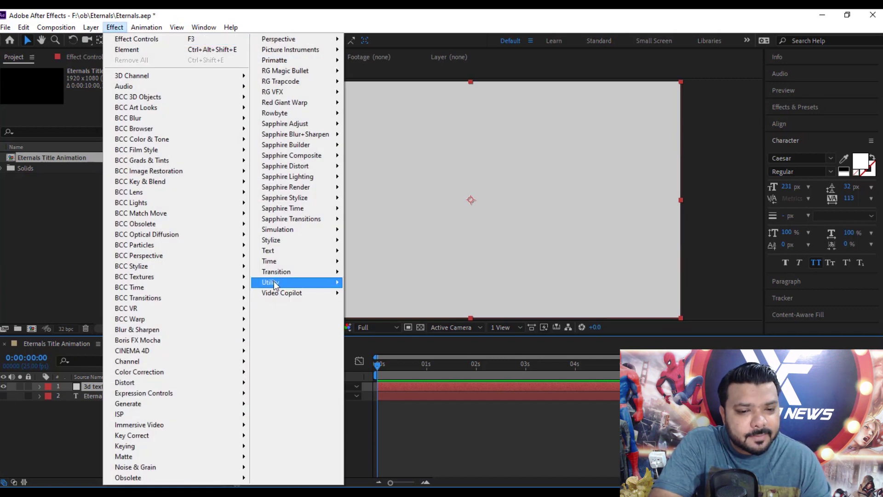
mouse_move(295, 291)
click(385, 293)
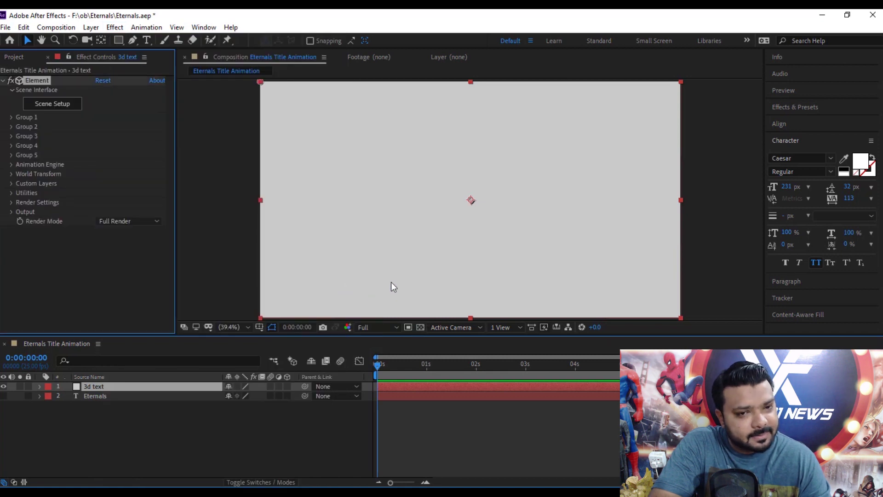
click(11, 183)
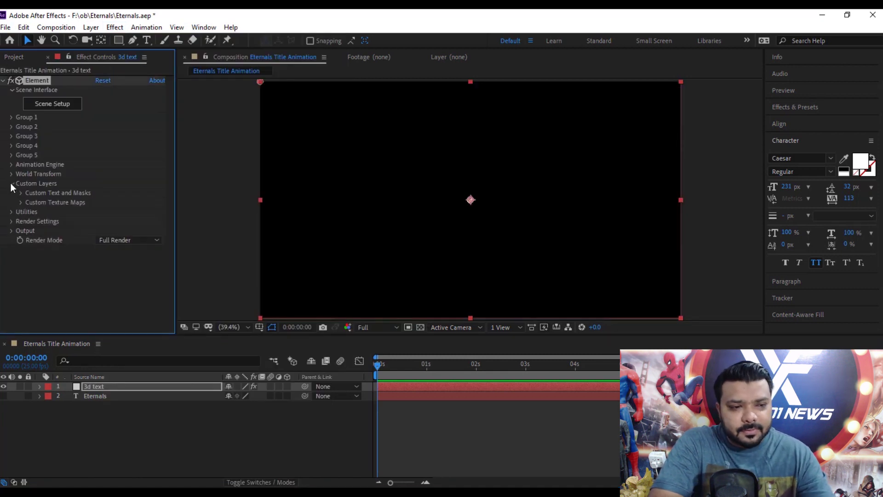
click(18, 191)
click(115, 195)
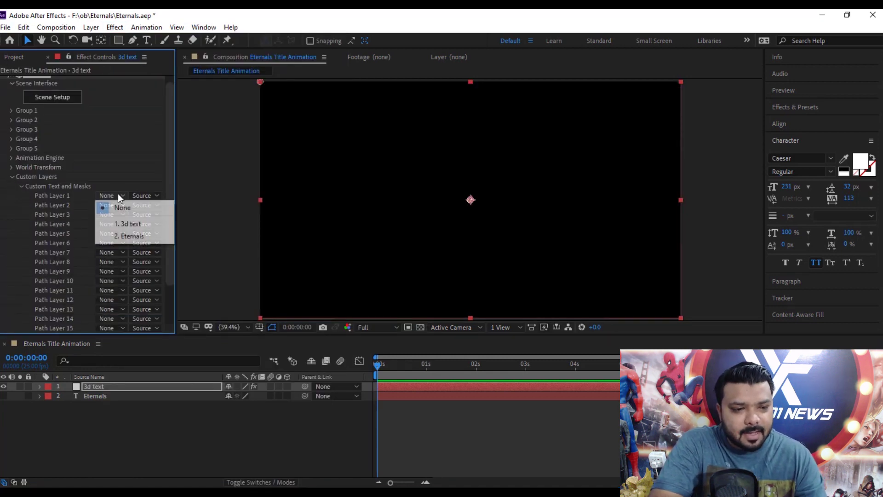
click(150, 237)
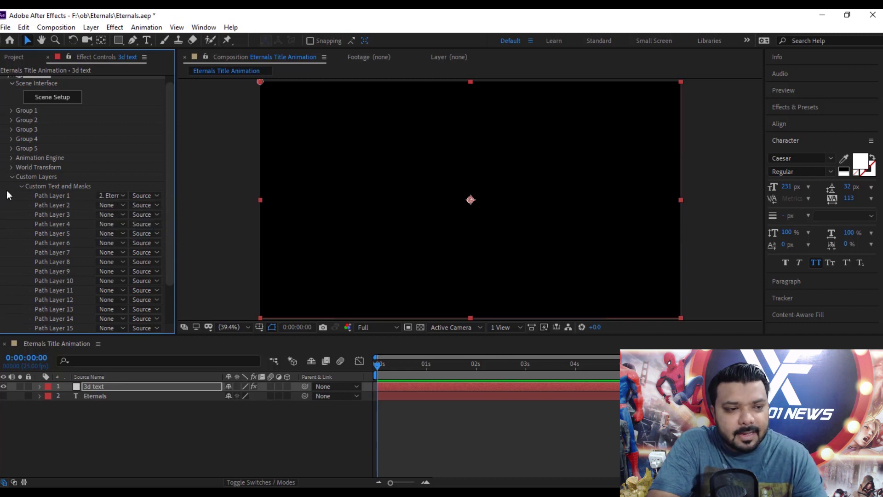
click(12, 176)
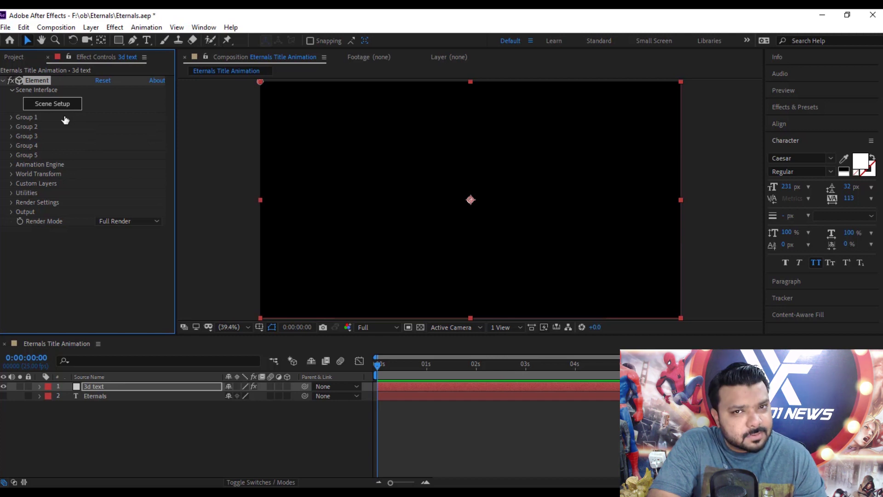
click(59, 104)
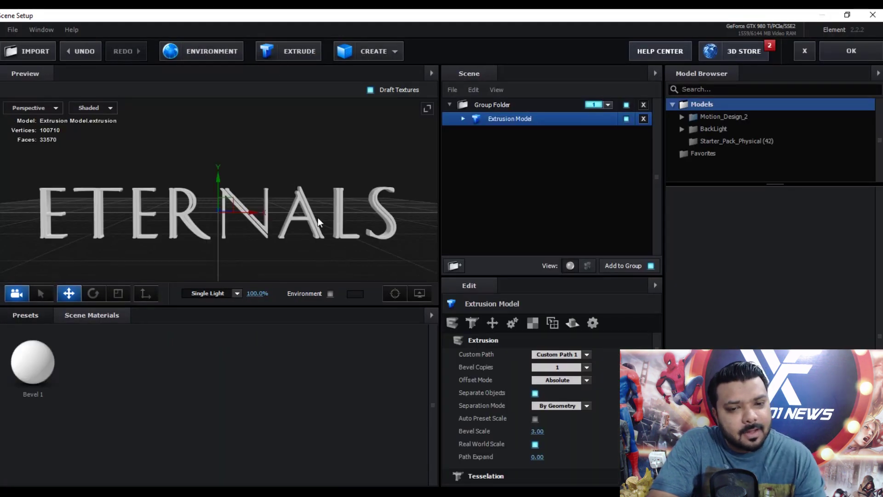
- Apply the Pro_Shaders_2 Metal clean_metal_clean_gold material to the Extrusion Model
click(26, 315)
double_click(70, 381)
click(58, 440)
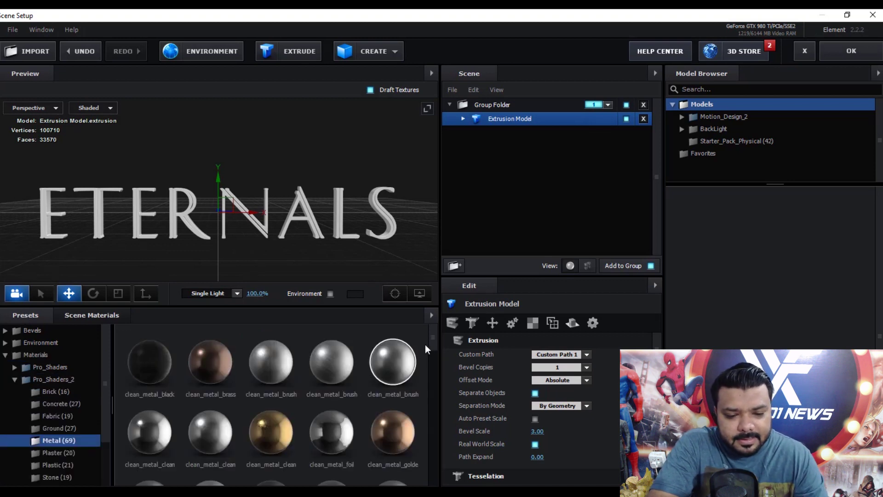
scroll(427, 349, down, 1)
drag(286, 352, 520, 118)
scroll(227, 224, up, 5)
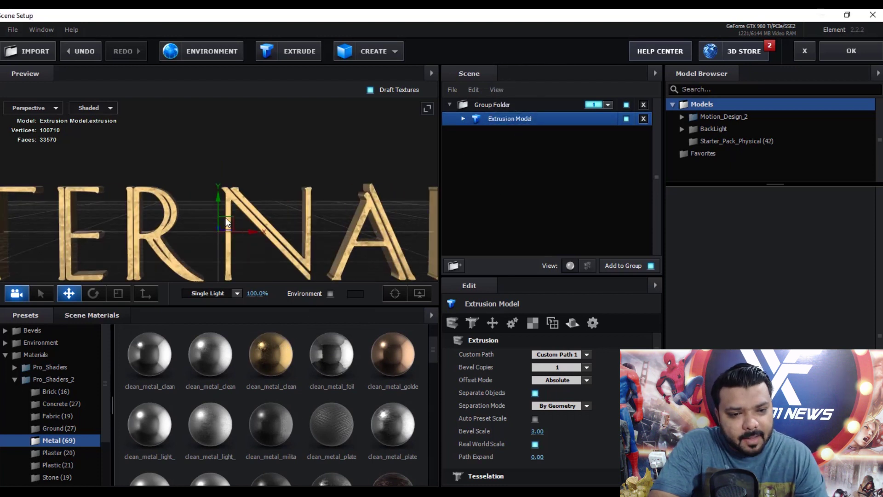
scroll(261, 217, down, 3)
mouse_move(261, 216)
mouse_down()
mouse_move(204, 230)
mouse_move(192, 207)
mouse_up()
scroll(192, 207, up, 3)
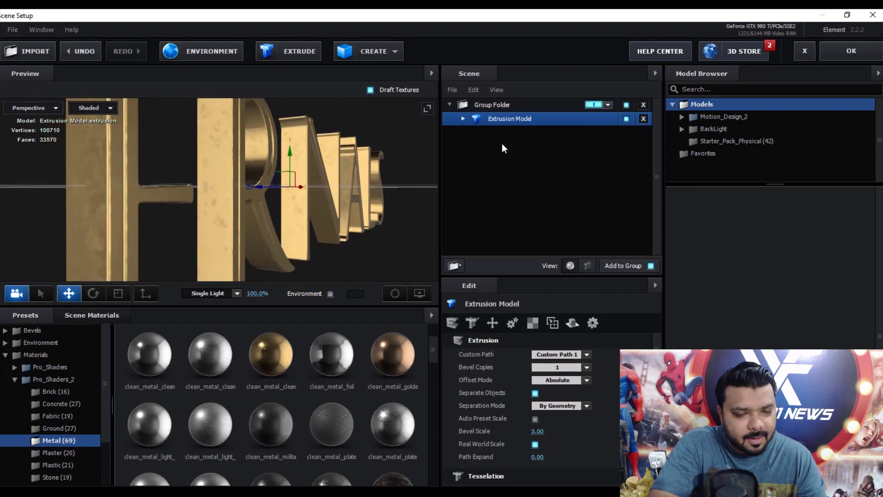
- Raise the gold material's Normal Bump to 224%
click(462, 118)
click(508, 136)
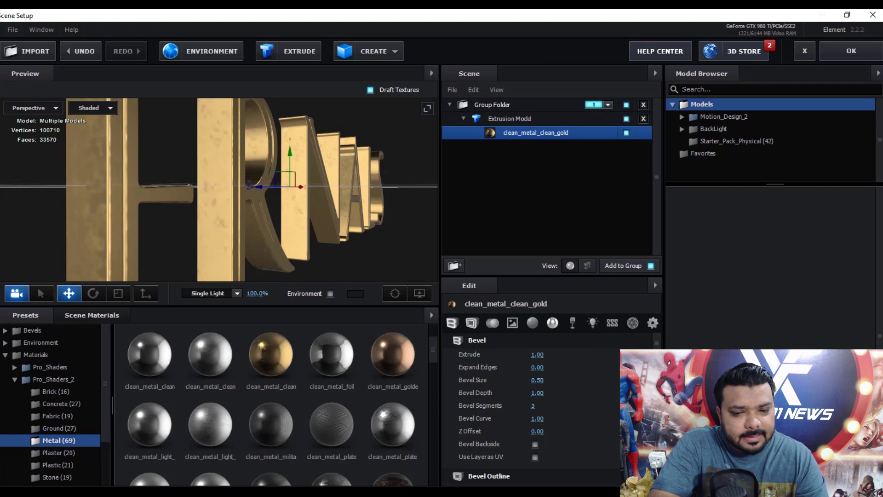
scroll(585, 399, down, 10)
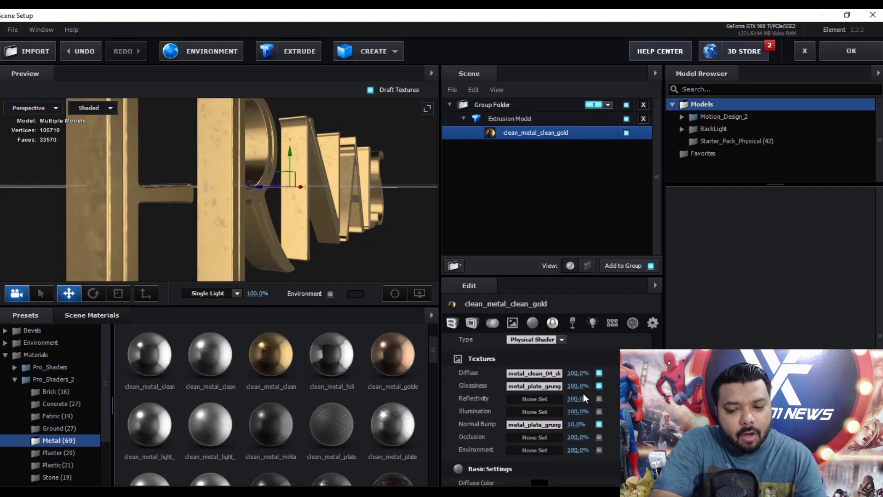
drag(578, 424, 598, 424)
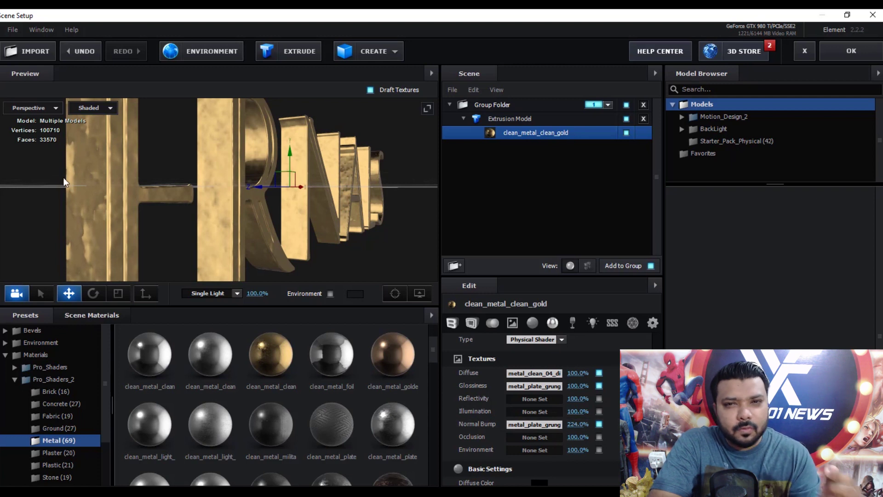
drag(578, 424, 539, 434)
- Increase the Normal Bump texture's UV Repeat to about 5
click(532, 424)
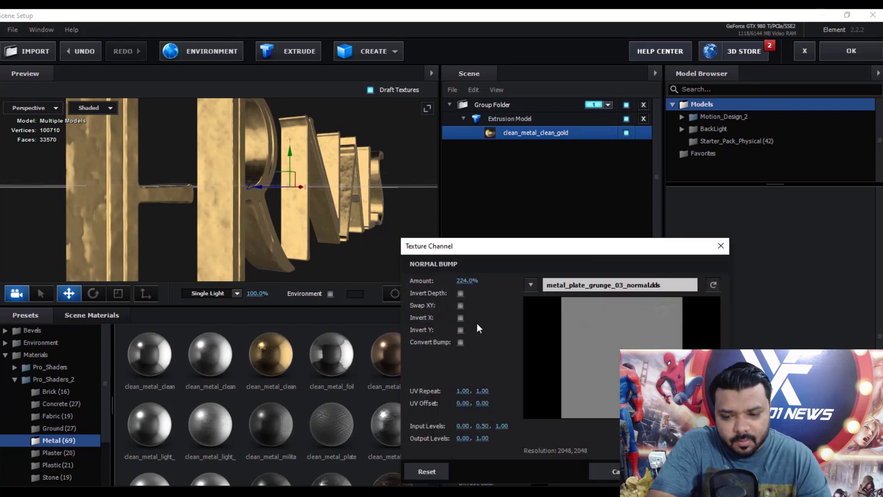
mouse_move(463, 390)
mouse_down()
mouse_move(534, 392)
mouse_move(586, 407)
mouse_up()
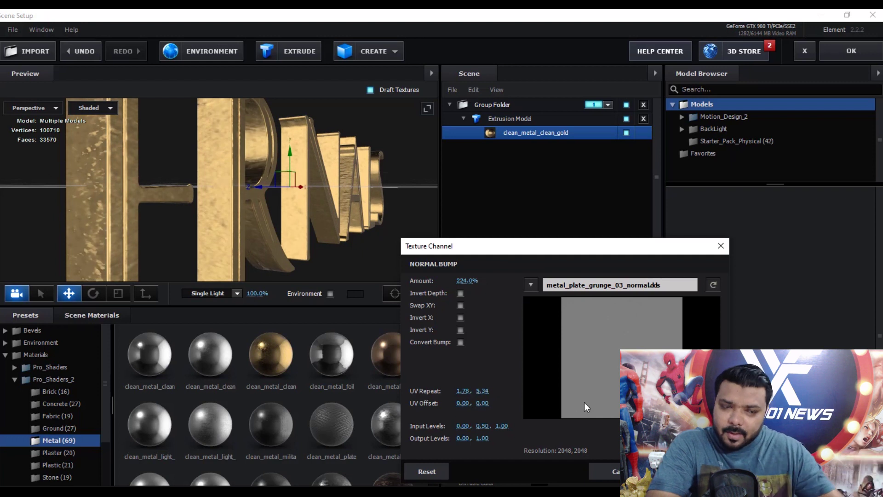
drag(459, 392, 617, 396)
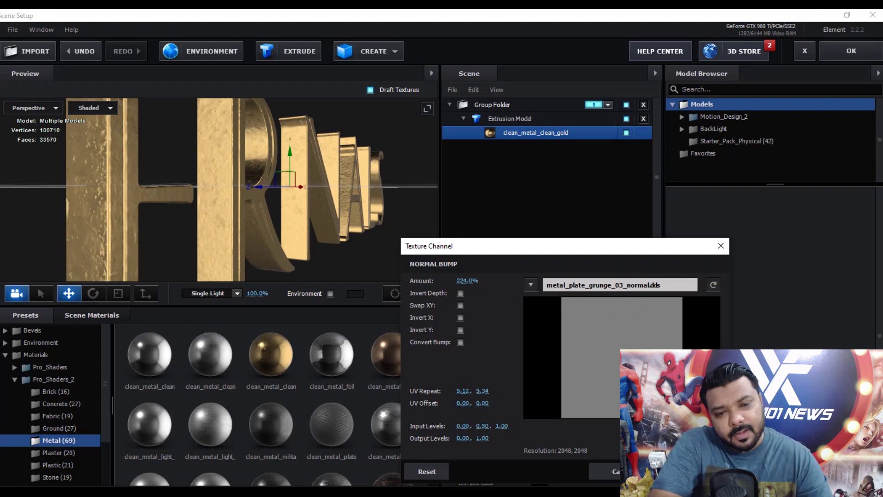
key(Return)
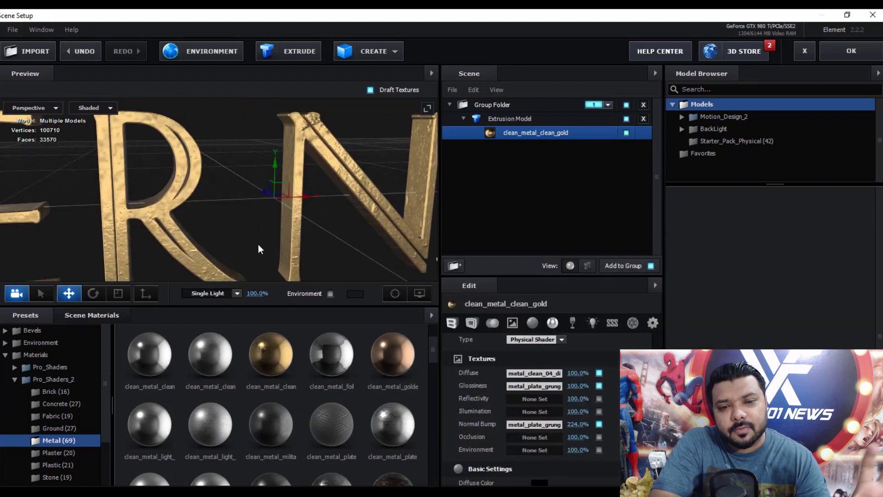
- Preview the gold title under the 360 lighting preset and accept the scene
drag(258, 244, 342, 120)
scroll(256, 163, down, 5)
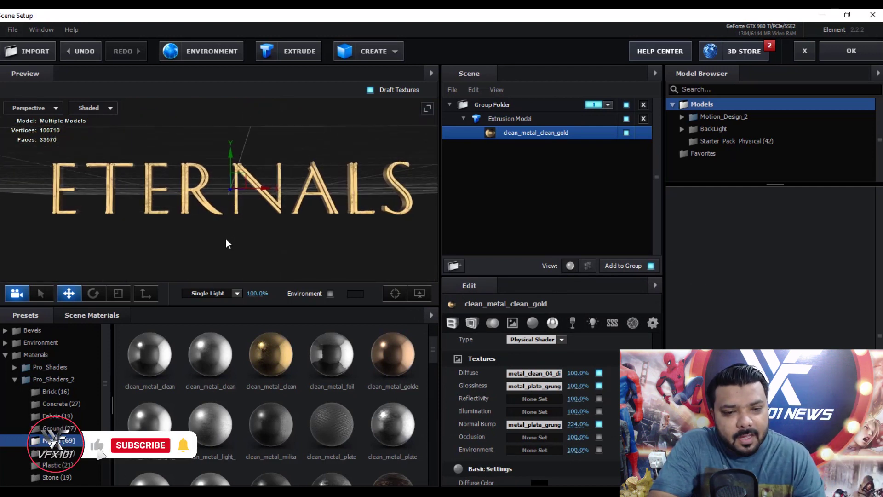
click(237, 293)
click(207, 183)
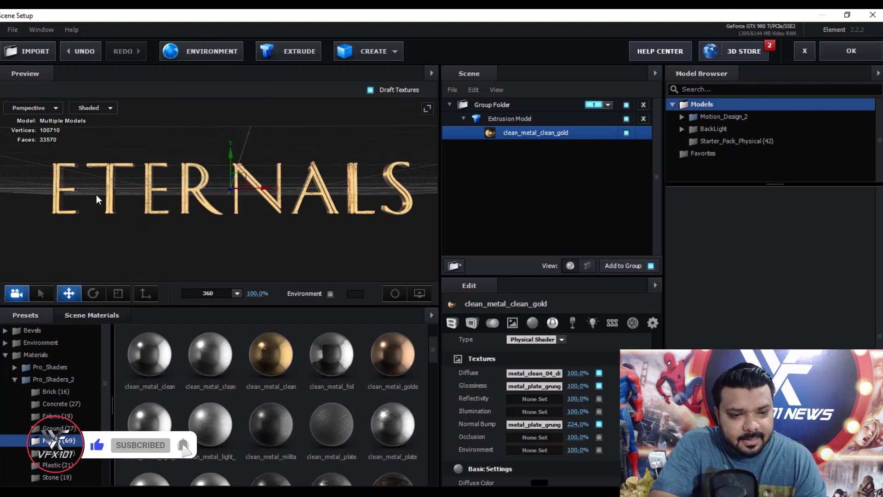
drag(96, 199, 264, 221)
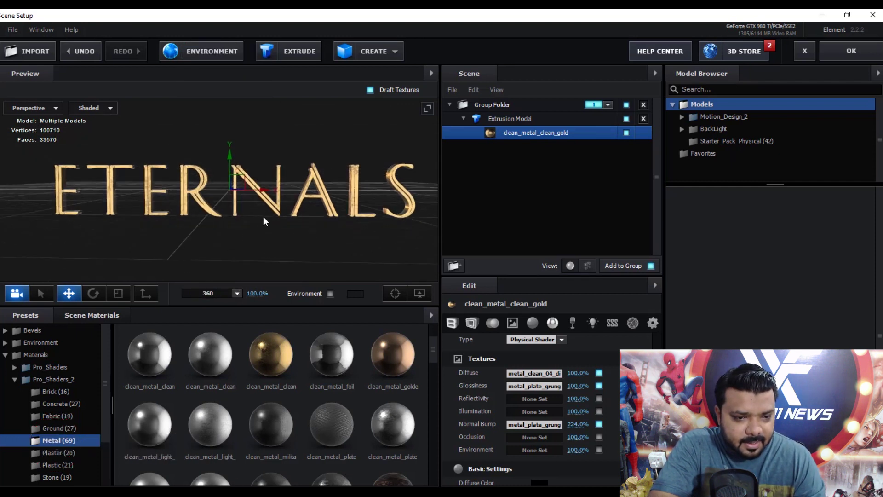
click(851, 51)
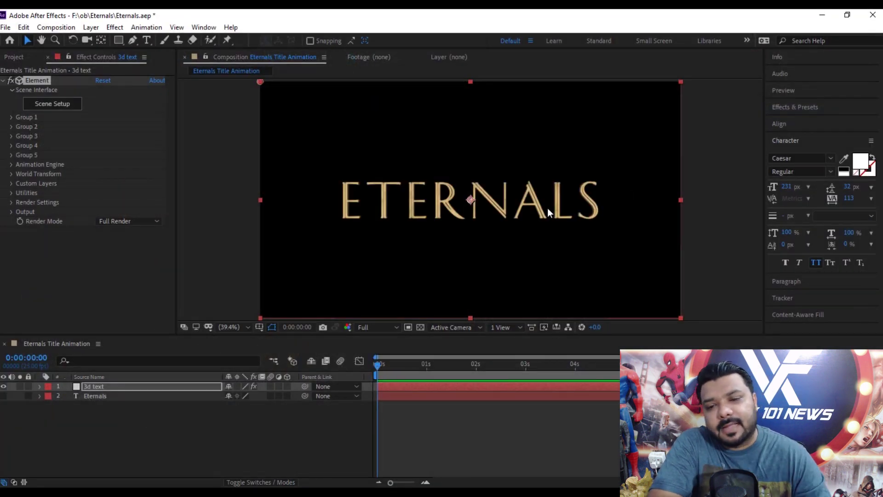
- Set Element's Render Settings Add Lighting preset to 360
click(10, 203)
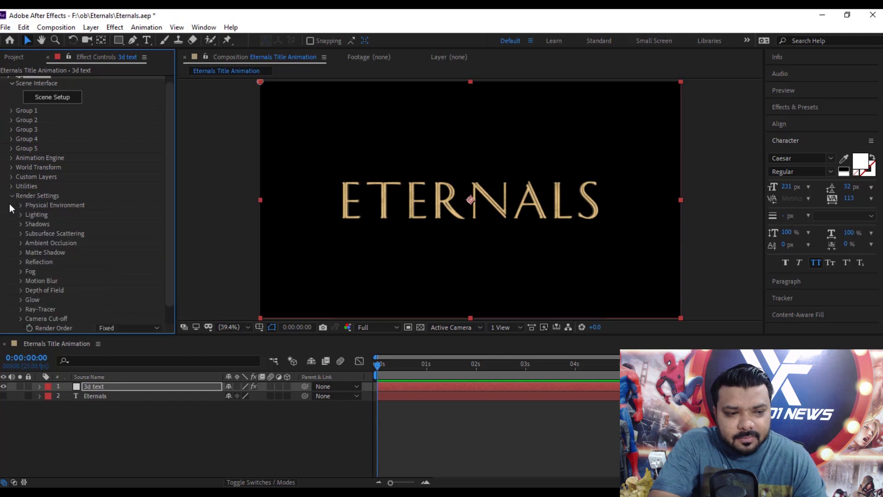
click(21, 243)
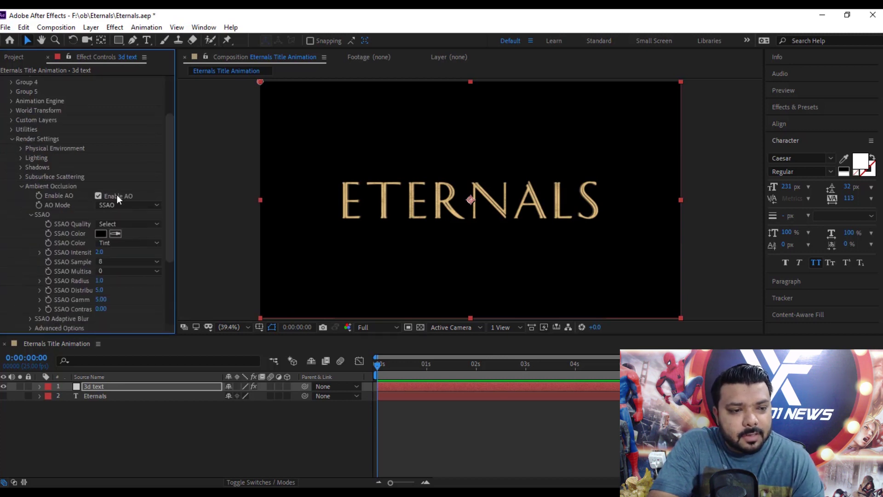
click(21, 186)
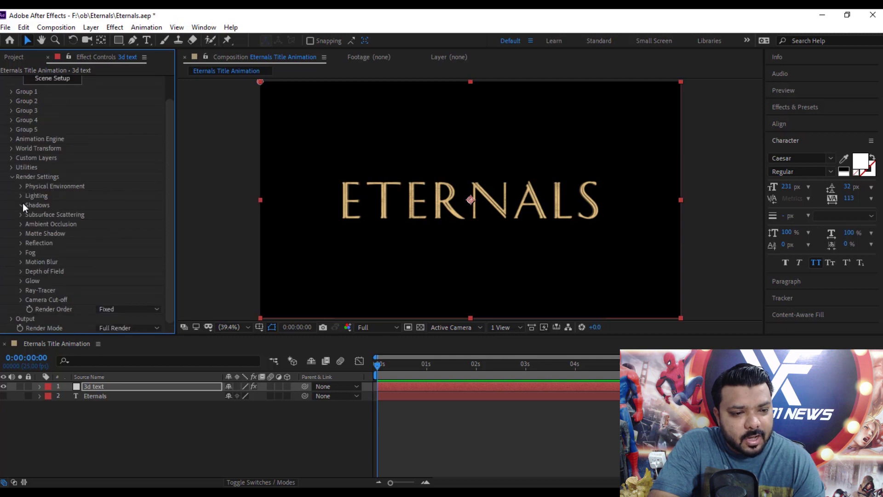
click(22, 204)
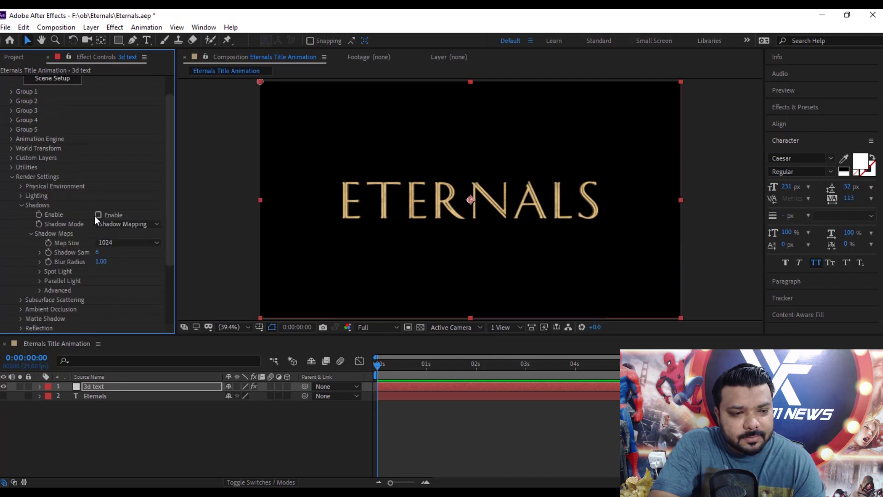
click(21, 206)
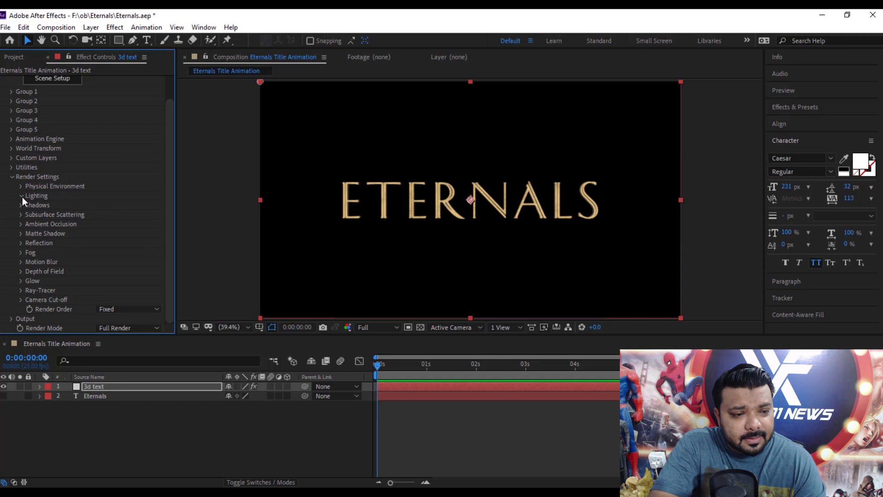
click(21, 196)
click(136, 224)
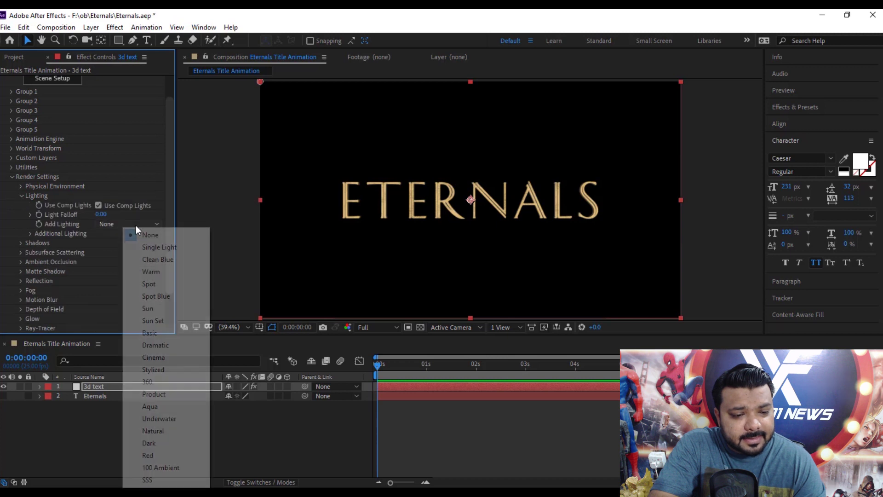
click(167, 381)
- Set the additional lighting to 400% brightness, 46° X rotation and 19° Z rotation
click(31, 234)
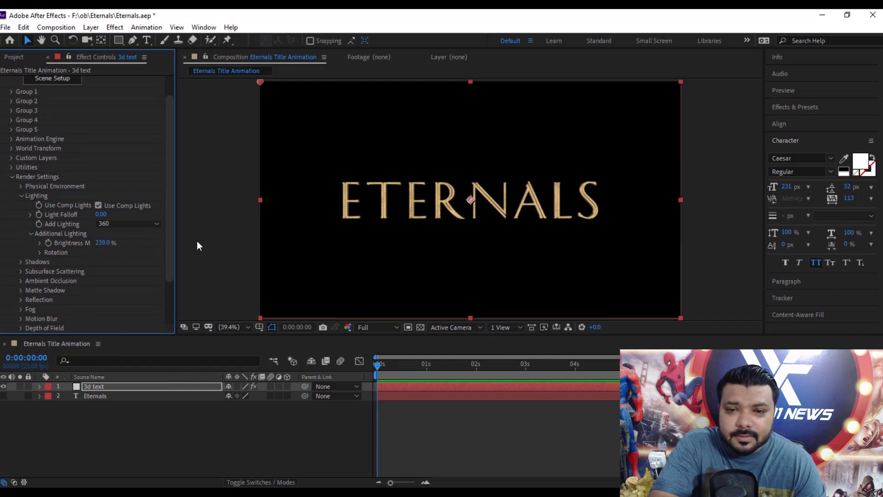
click(103, 243)
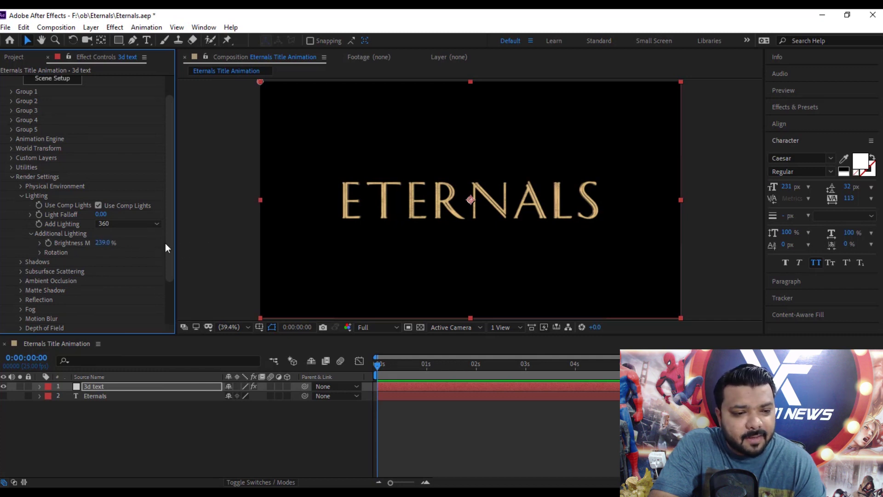
text(400)
key(Return)
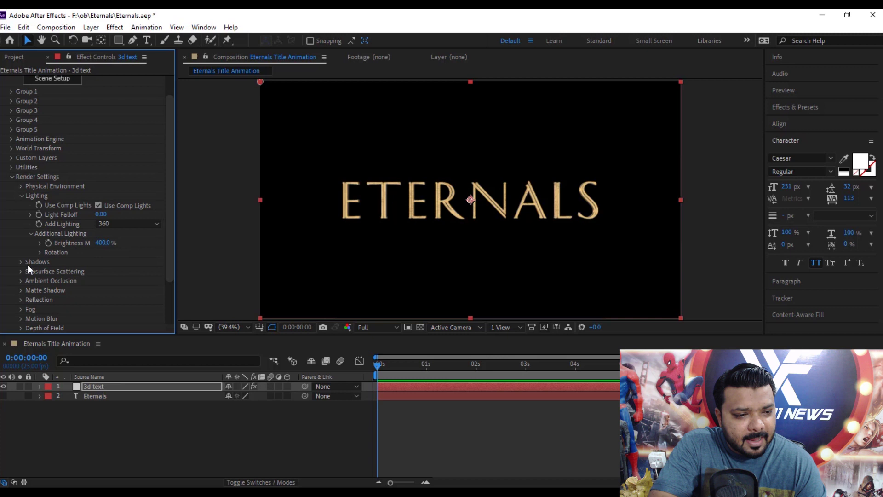
click(40, 253)
drag(110, 262, 139, 263)
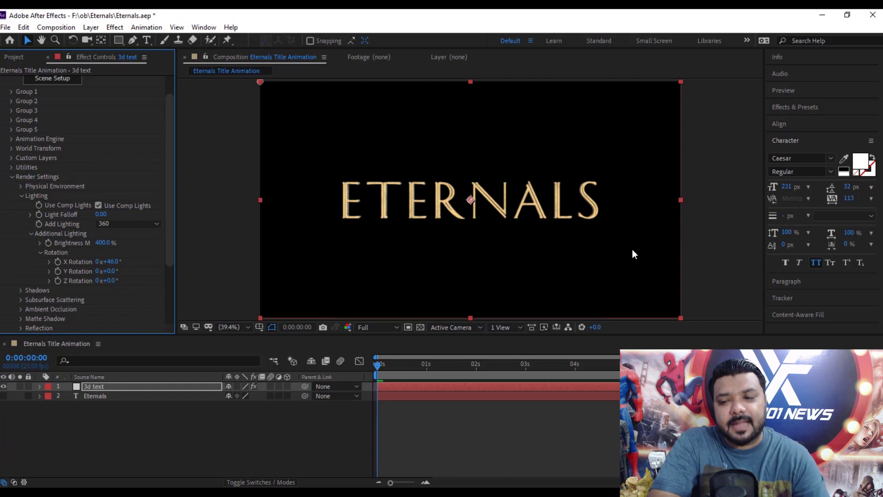
drag(144, 283, 124, 285)
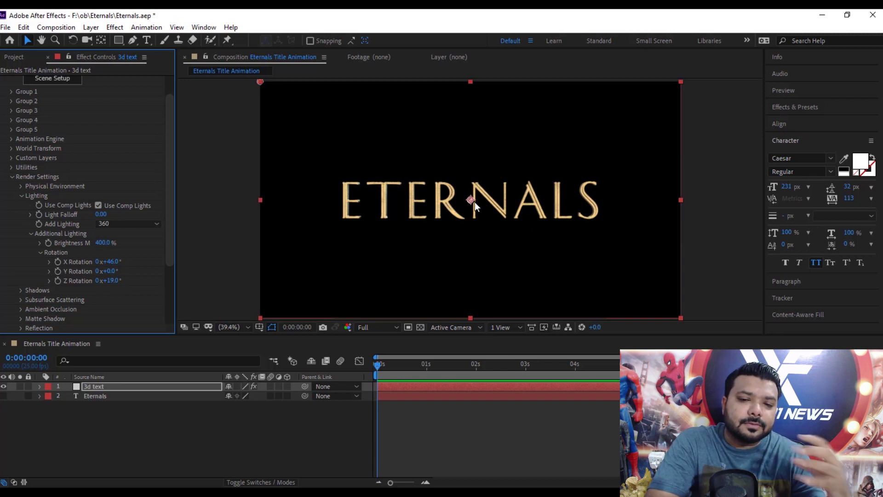
- Save the project and enable Multi-Object in Group 1's particle look
click(11, 178)
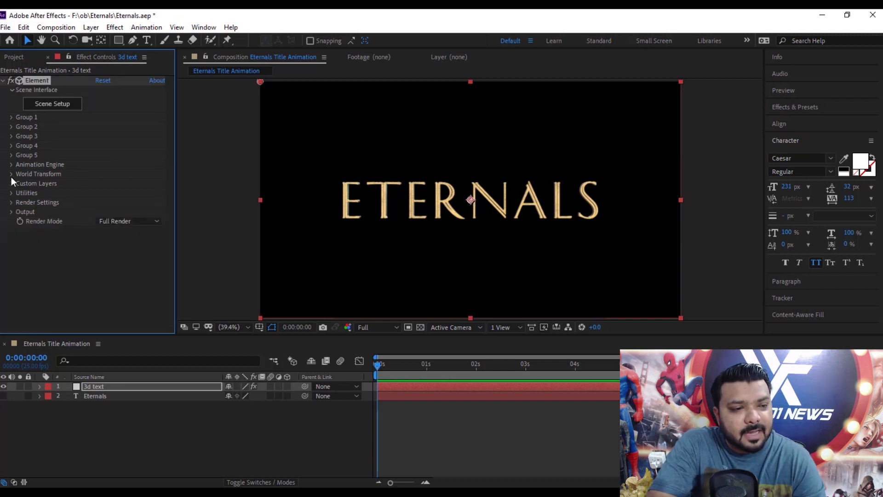
key(ctrl+s)
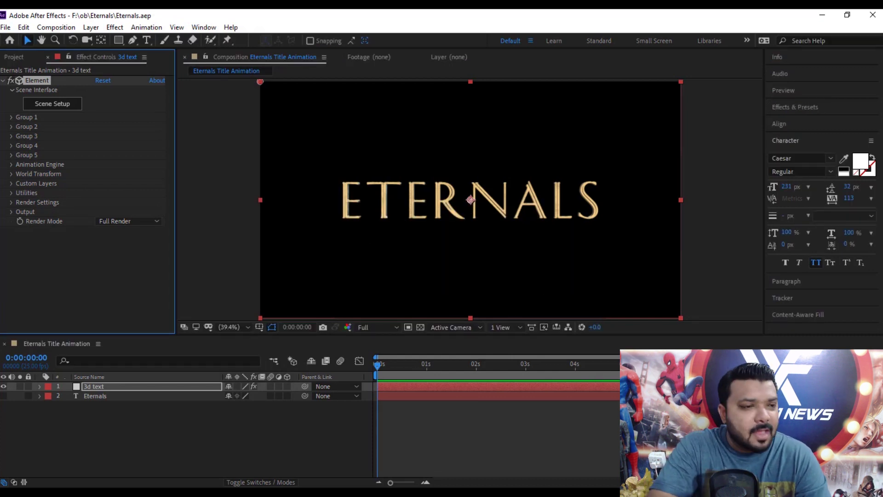
click(11, 118)
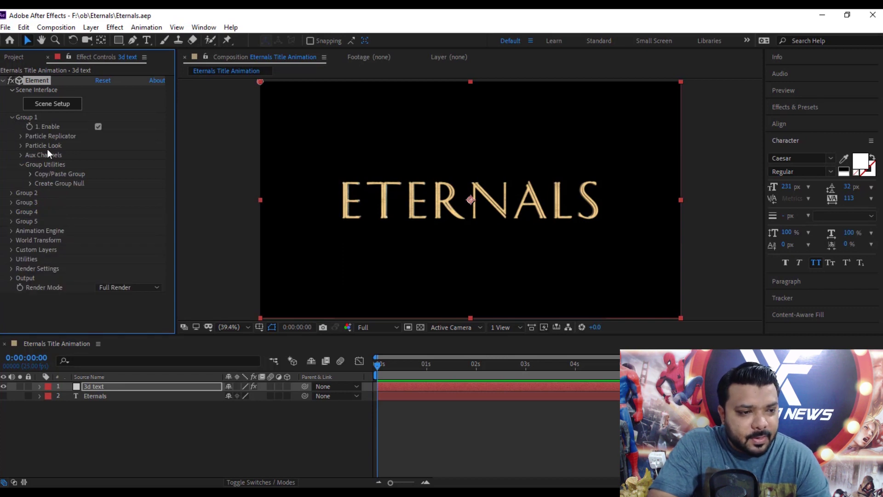
click(21, 146)
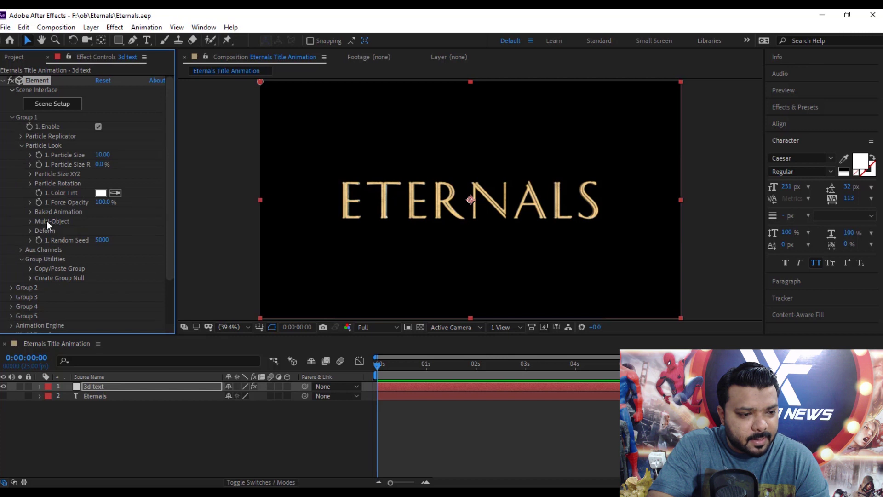
click(31, 222)
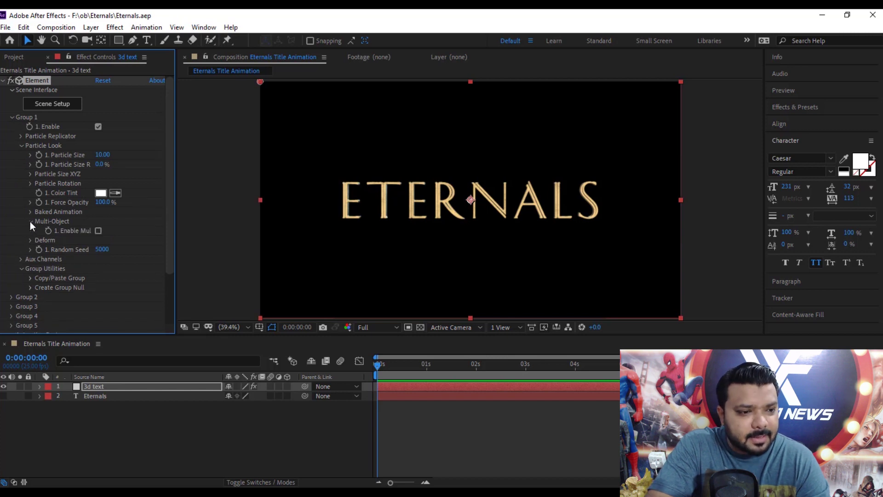
click(97, 230)
scroll(98, 230, down, 5)
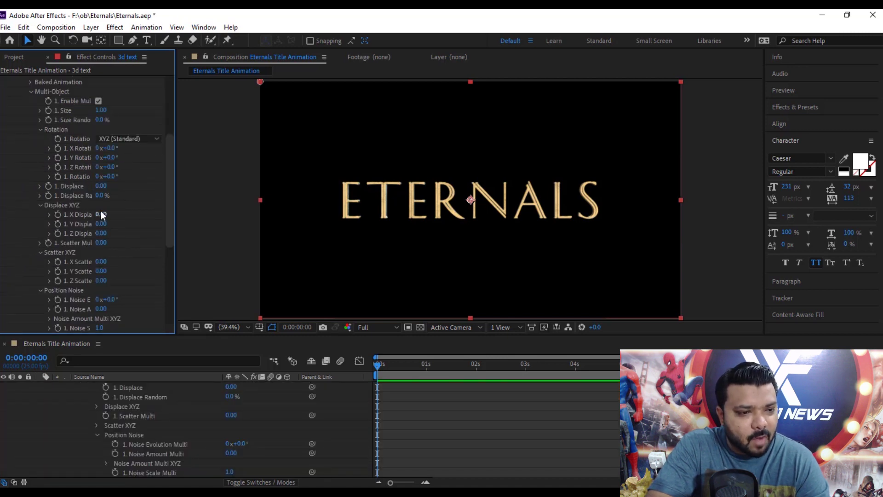
- Keyframe the Multi-Object Y Rotation from 90° at 0 s to 0° at 2 s
drag(110, 157, 171, 166)
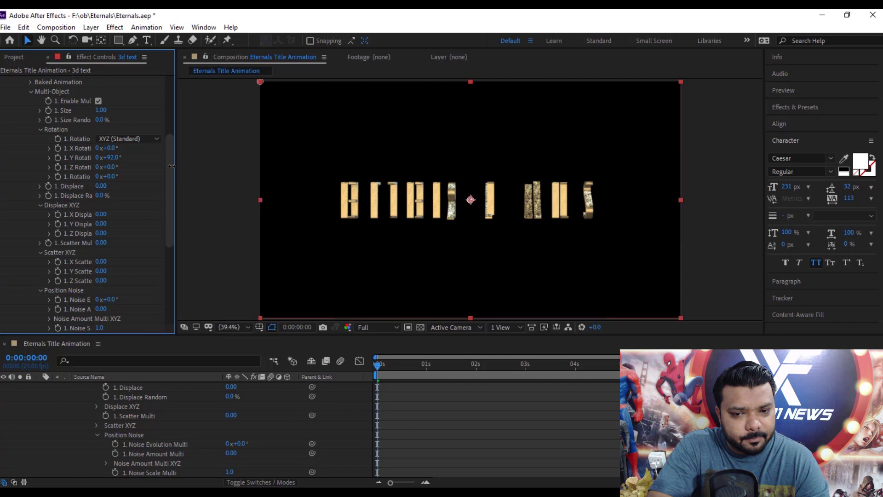
click(113, 157)
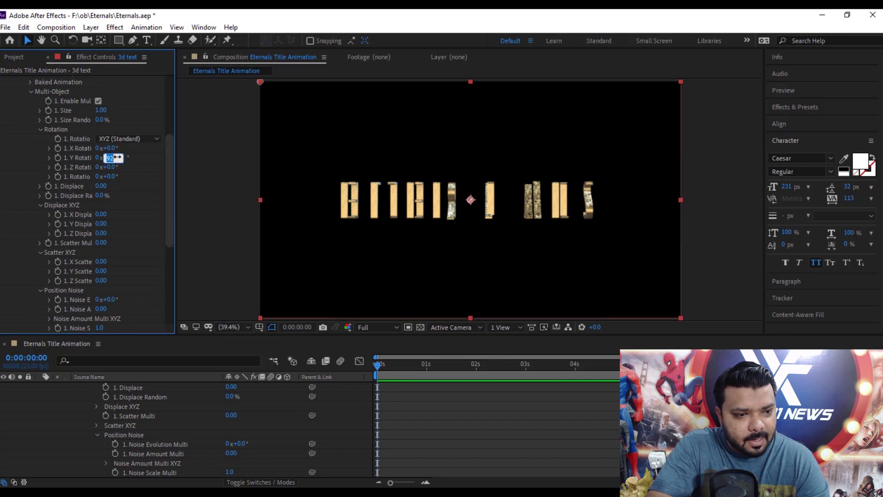
text(90)
key(Return)
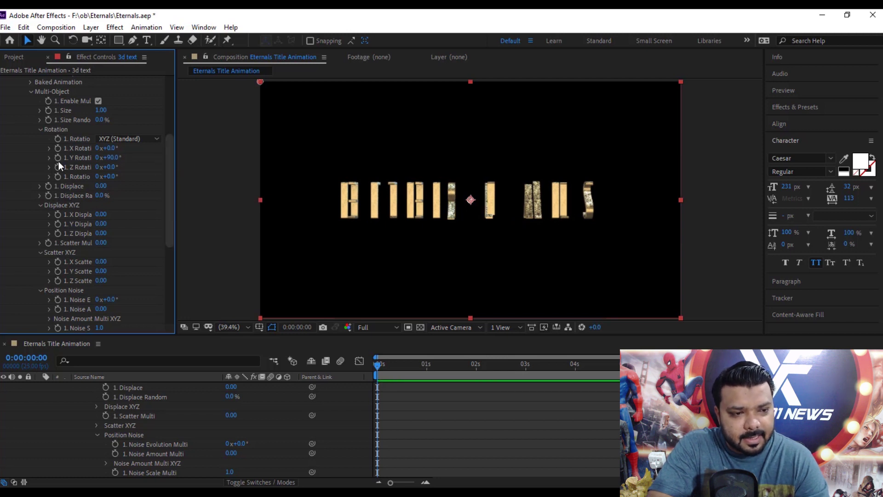
click(477, 372)
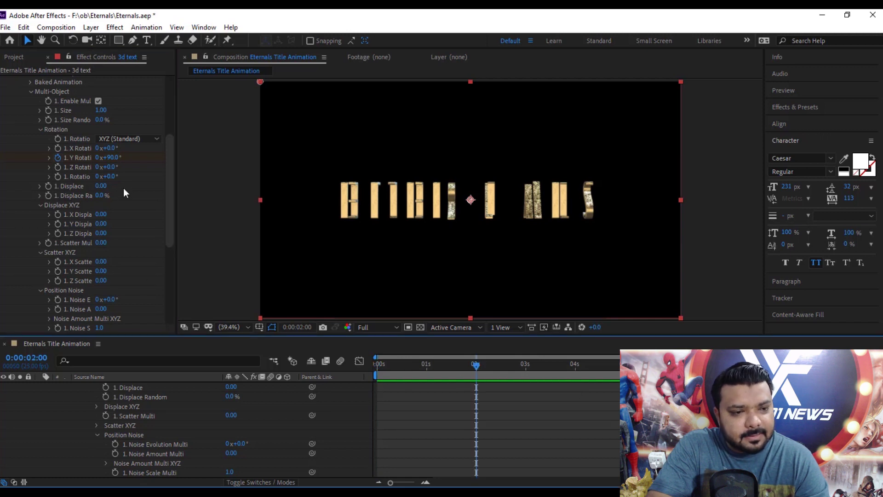
click(110, 157)
text(0)
key(Return)
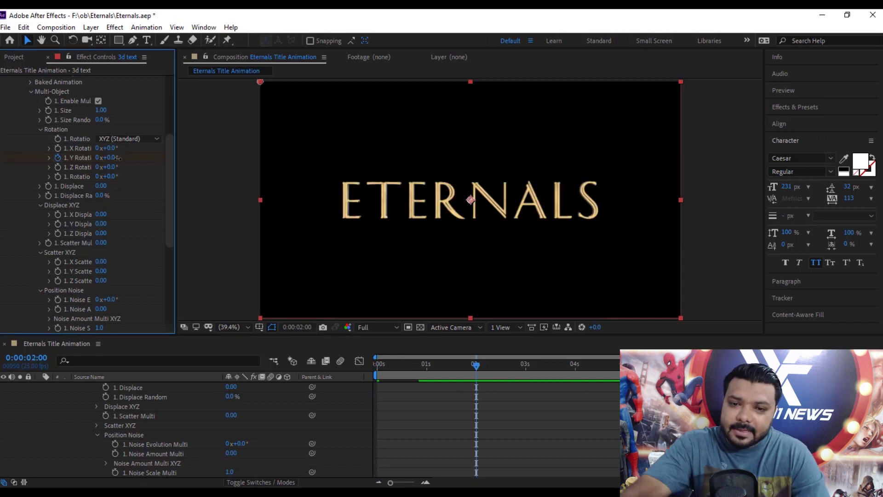
- Preview the letter spin and move the end rotation keyframe to about 3 s
drag(383, 372, 358, 367)
key(space)
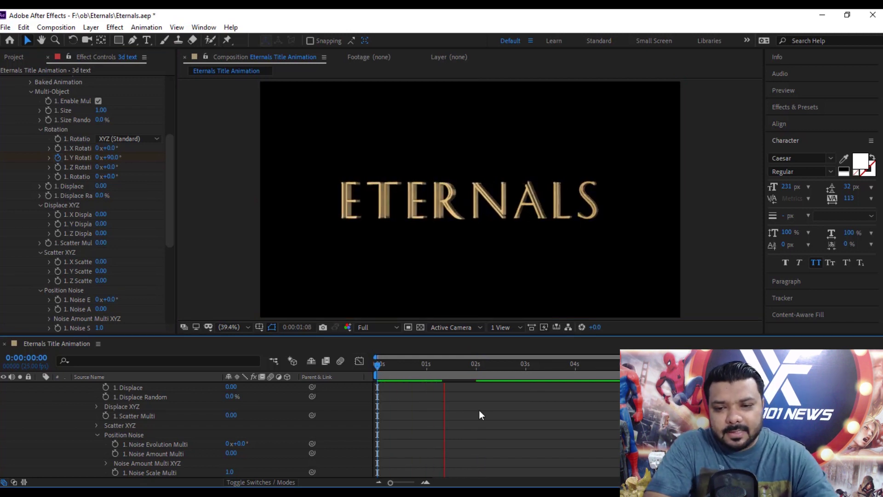
scroll(450, 404, up, 3)
scroll(452, 404, up, 3)
drag(506, 444, 526, 444)
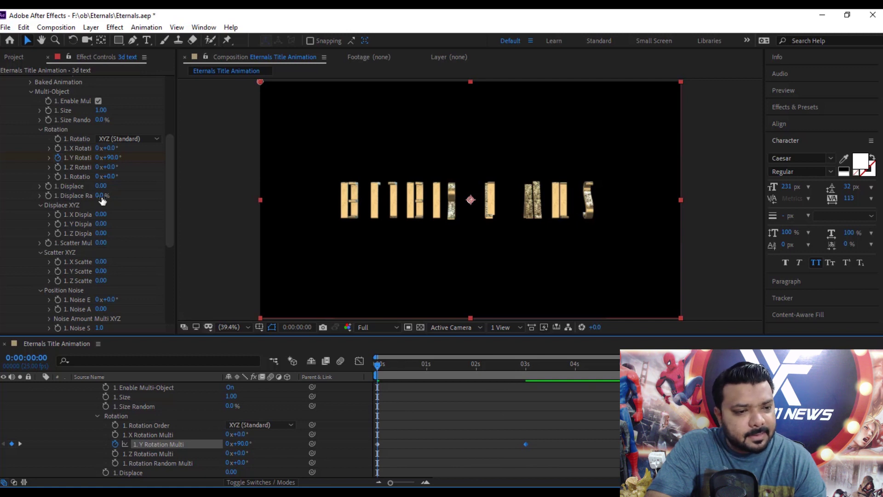
- Keyframe Element's Displace from 0.27 at 0 s to 0.19 at 3 s
drag(525, 363, 352, 373)
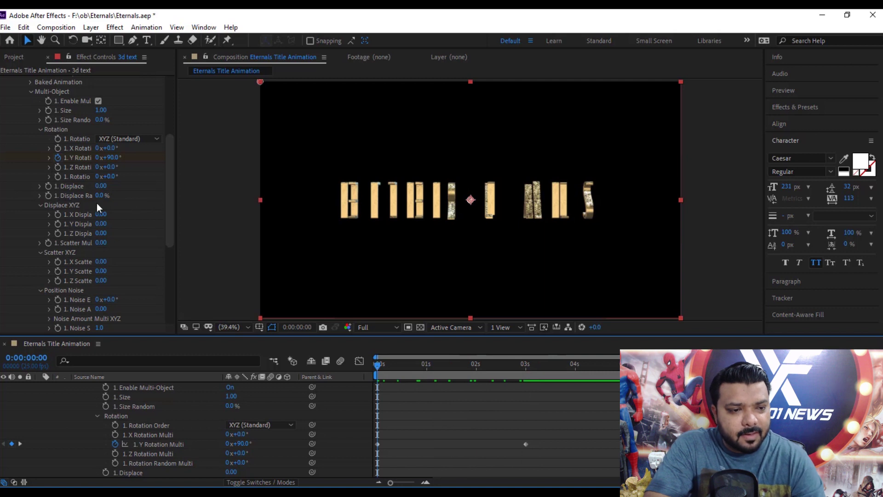
click(48, 186)
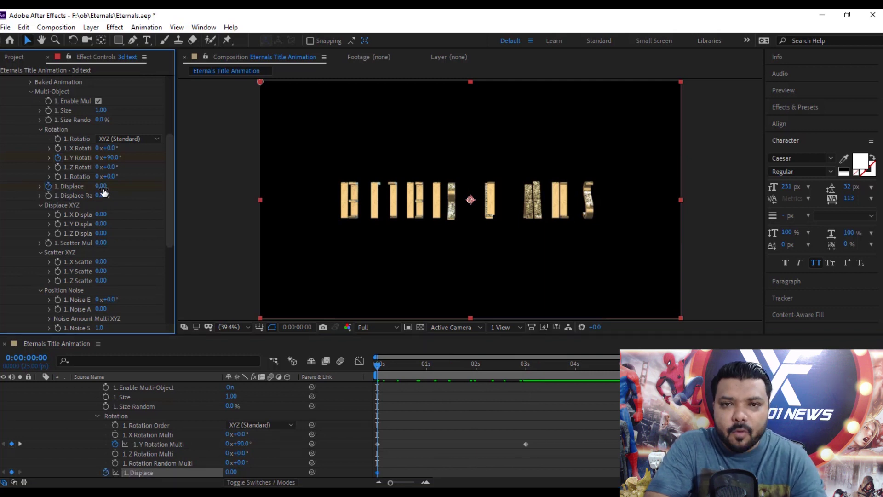
drag(102, 187, 101, 229)
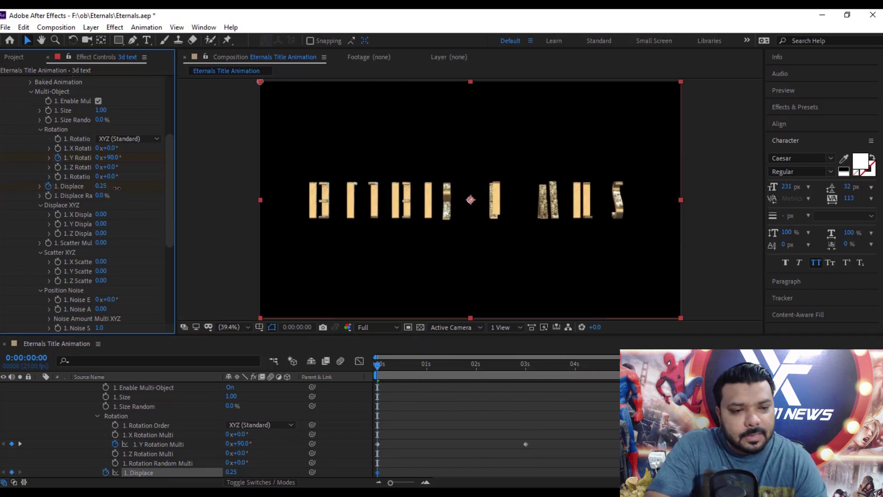
click(101, 186)
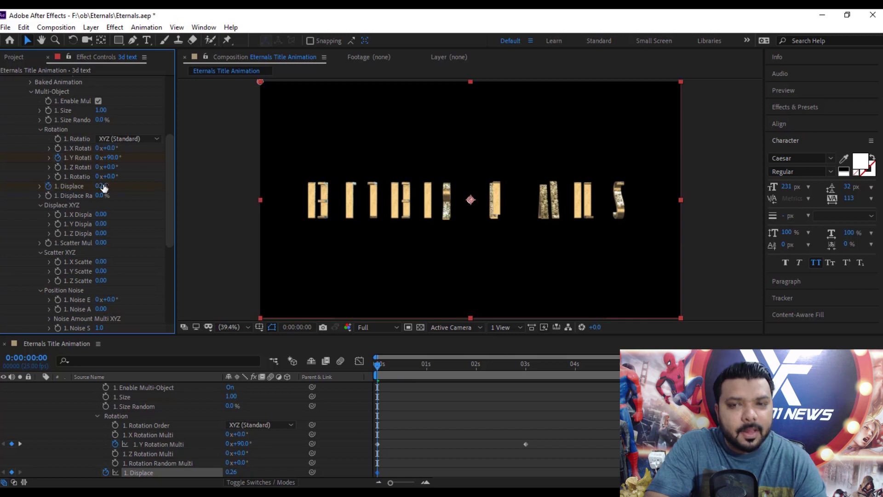
text(0.27)
key(Return)
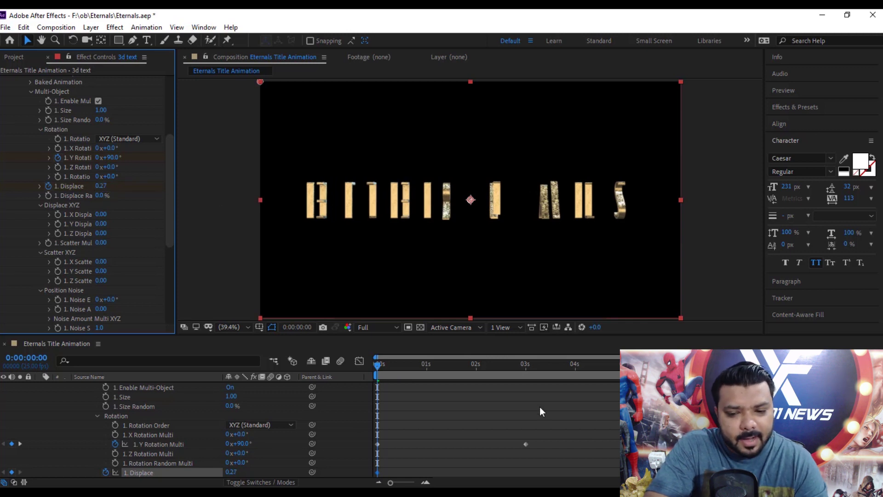
click(526, 365)
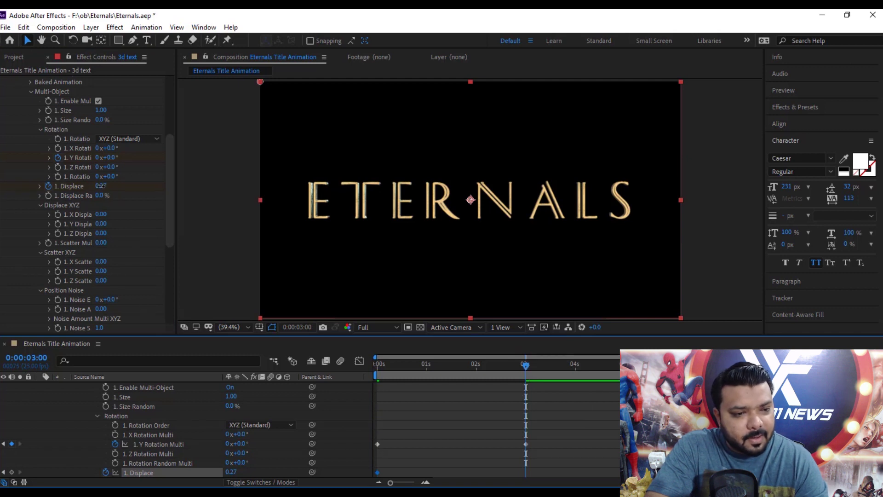
drag(100, 185, 98, 185)
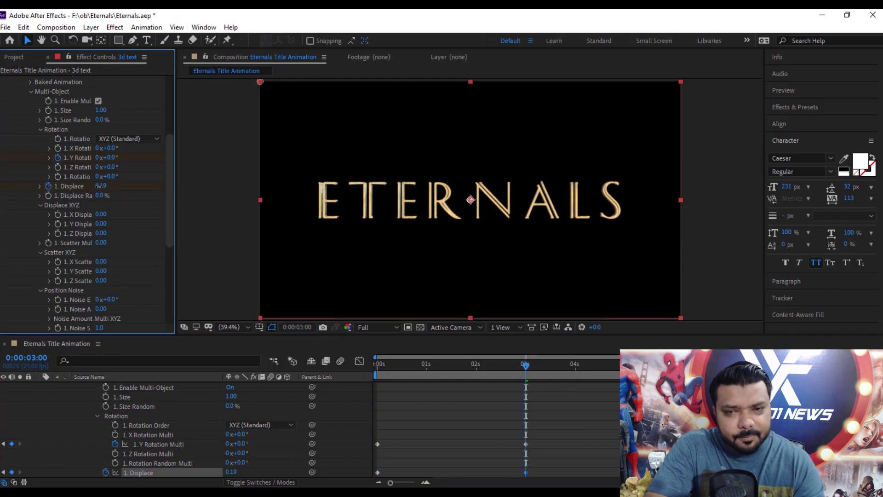
- Set Displace Random to 2% and preview the title animation from the start
click(378, 364)
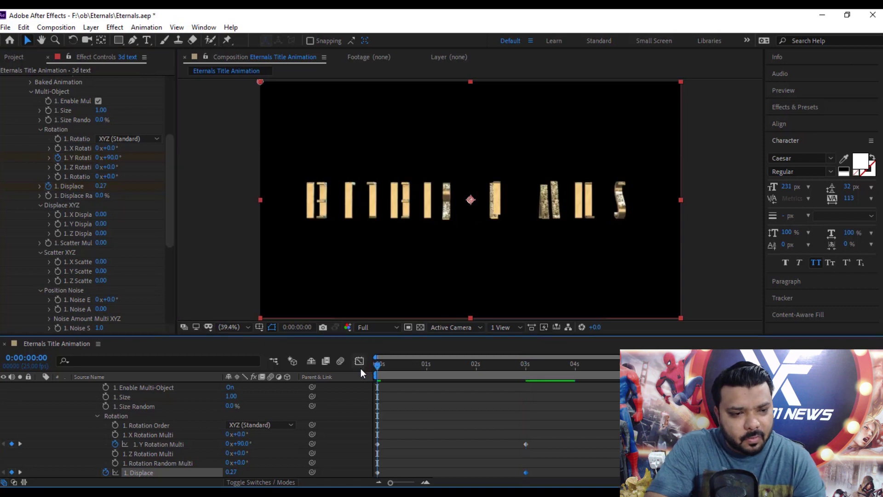
drag(100, 195, 136, 196)
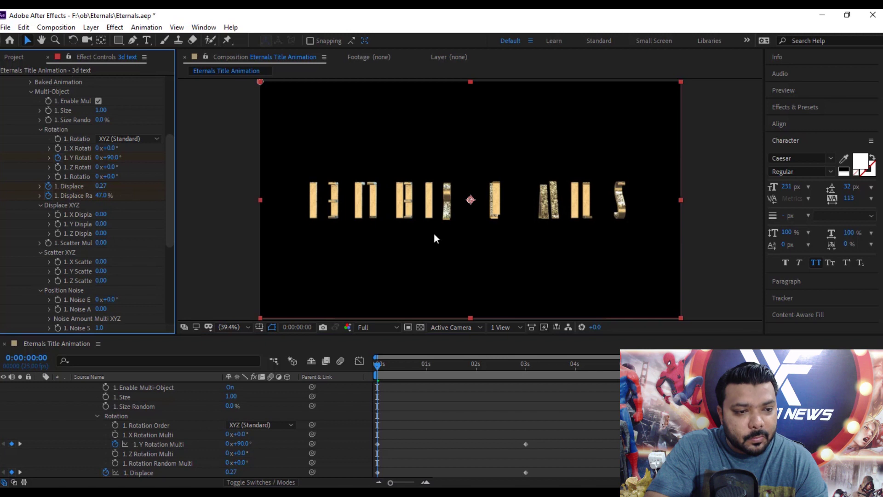
click(526, 366)
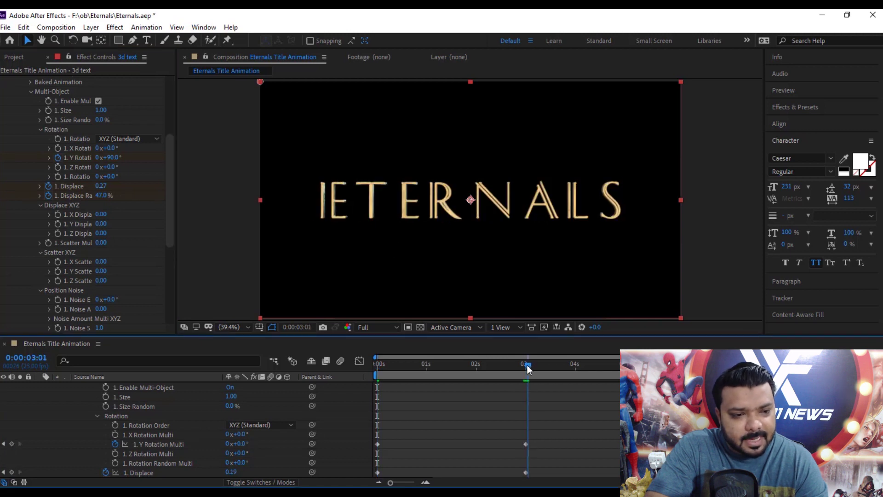
drag(102, 197, 84, 197)
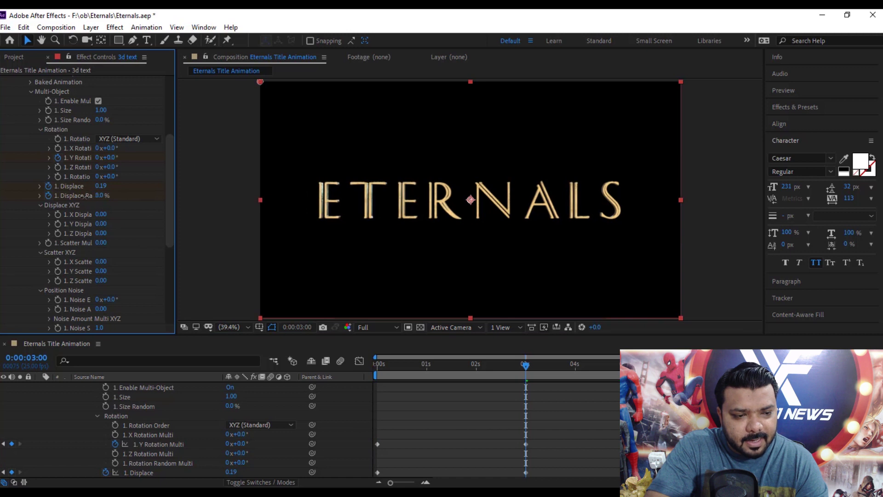
drag(84, 197, 85, 197)
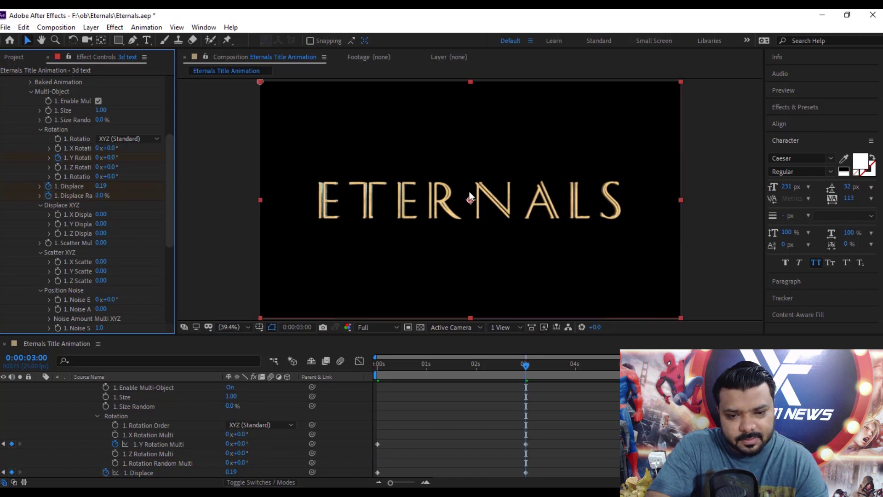
click(376, 365)
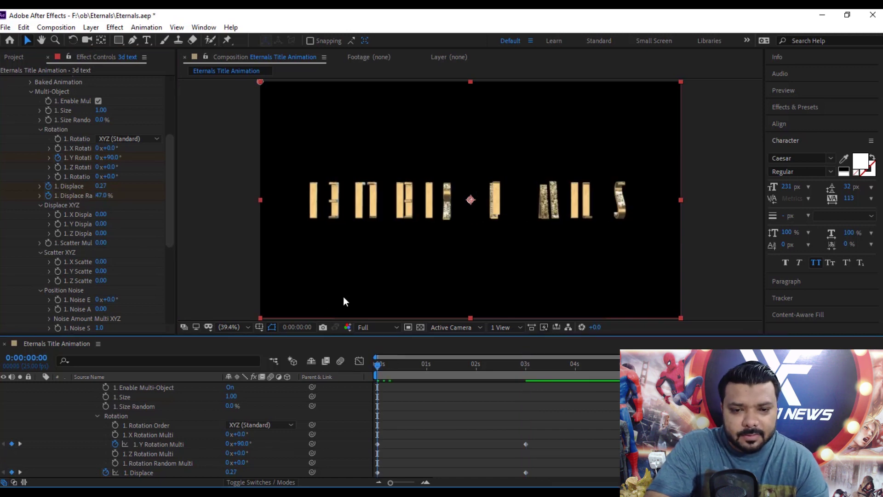
key(space)
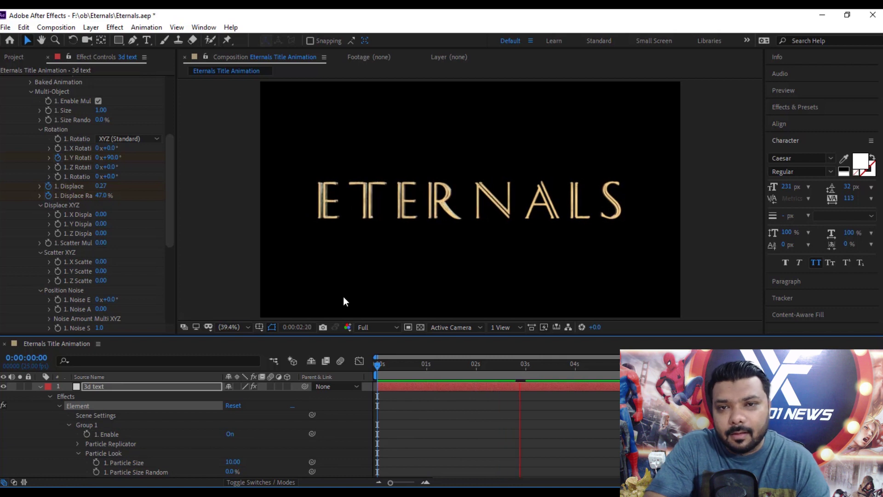
- Stop the preview and create a new composition named Galaxy BG
click(267, 402)
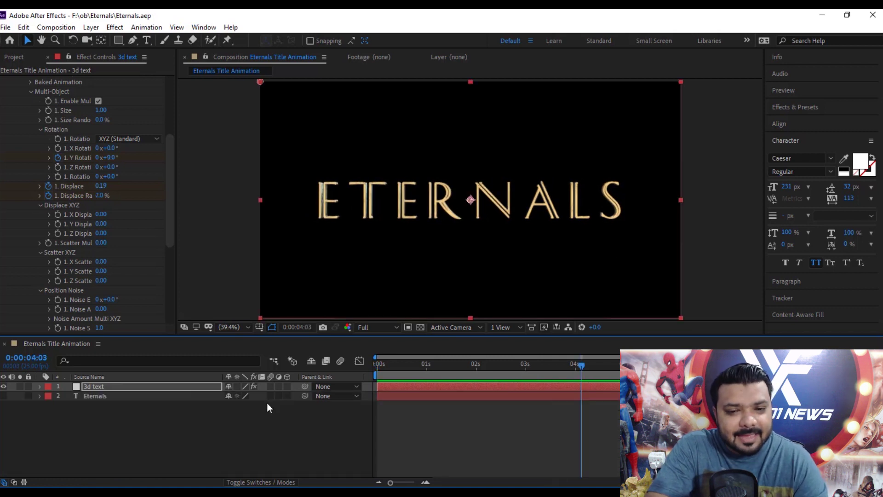
key(ctrl+n)
text(Galaxy BG)
key(Return)
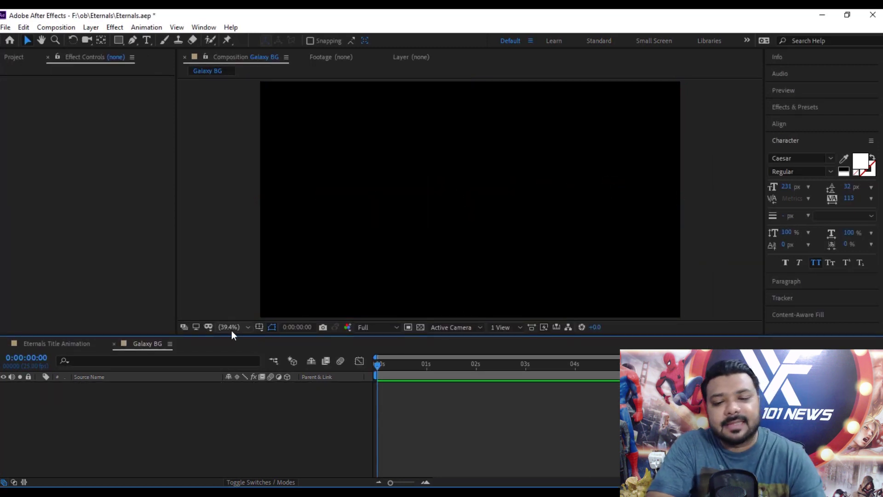
- Add a black 000000 solid named noise to the Galaxy BG composition
key(ctrl+y)
click(201, 365)
text(000000)
key(Return)
click(174, 203)
key(ctrl+a)
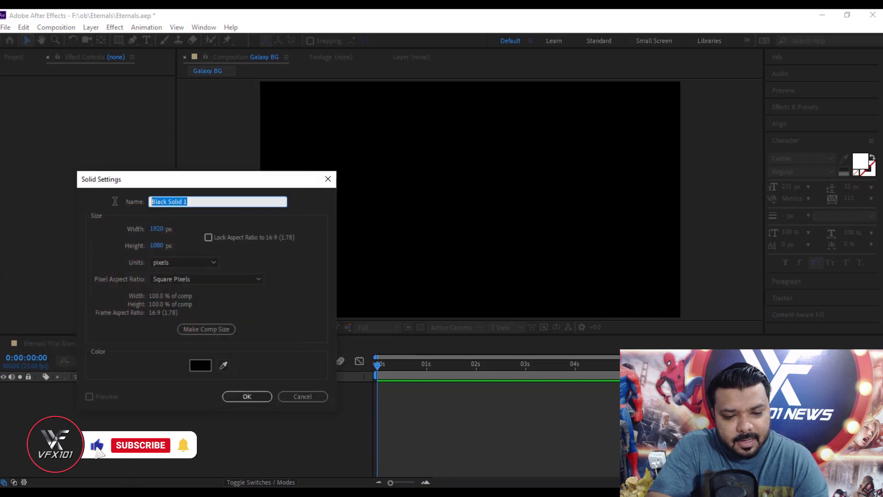
text(noise)
key(Return)
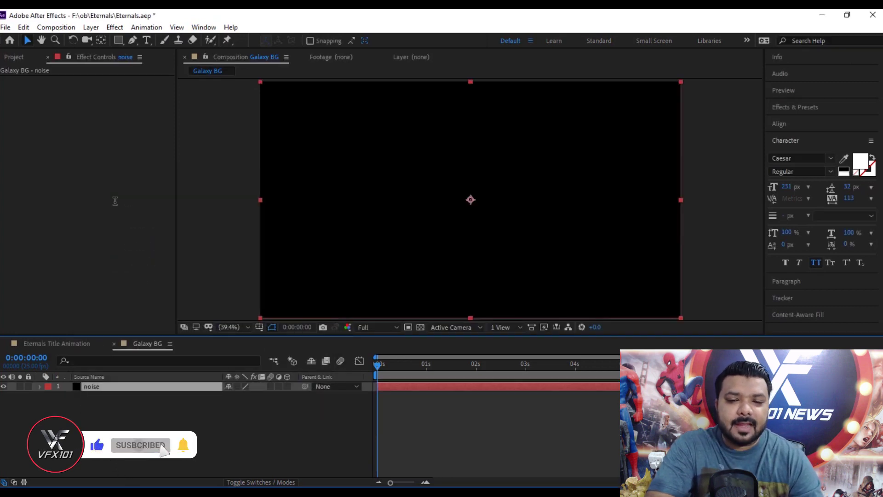
click(815, 107)
- Apply Fractal Noise to the noise layer with Scale 1.0 and Contrast 235
click(812, 120)
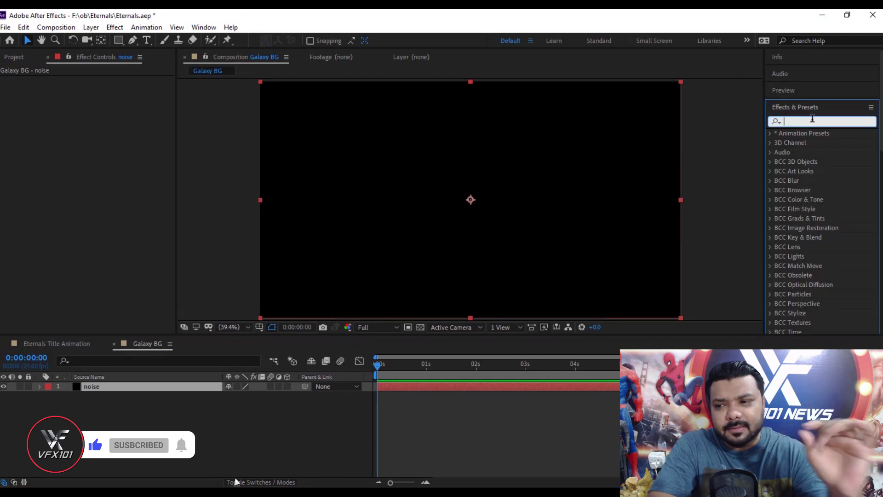
text(noise)
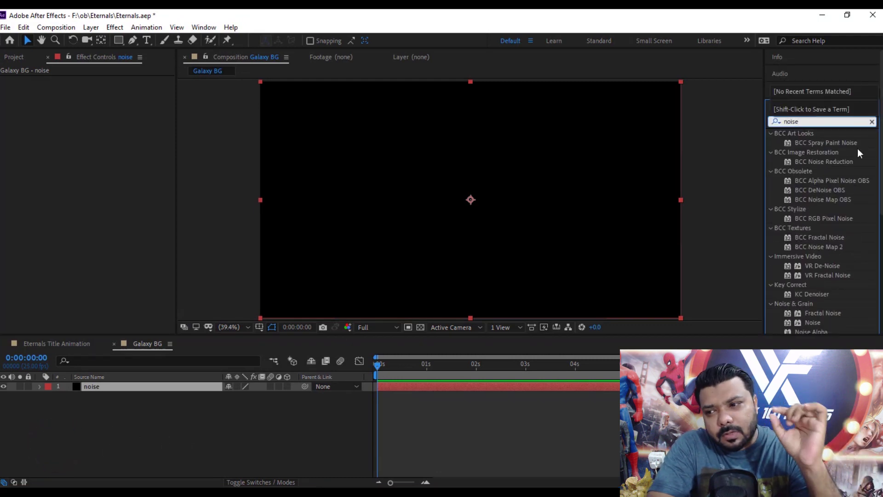
scroll(846, 221, down, 5)
mouse_move(819, 143)
mouse_down()
mouse_move(443, 235)
mouse_move(110, 388)
mouse_up()
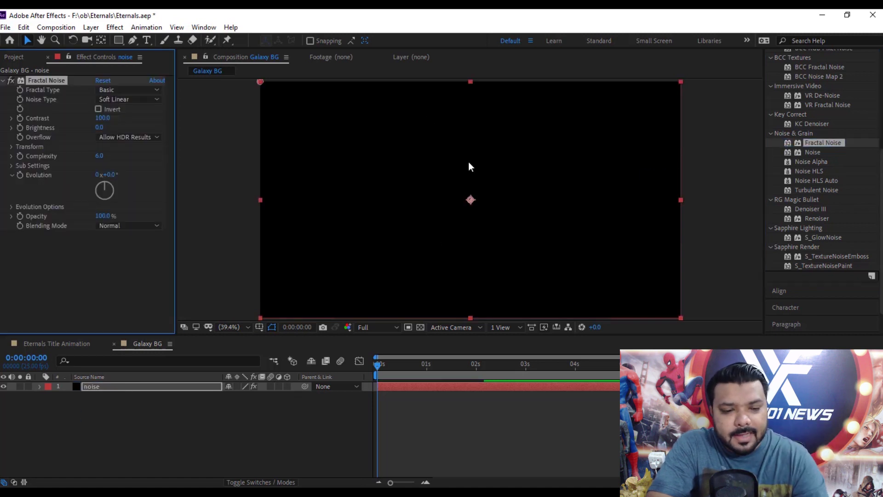
click(11, 147)
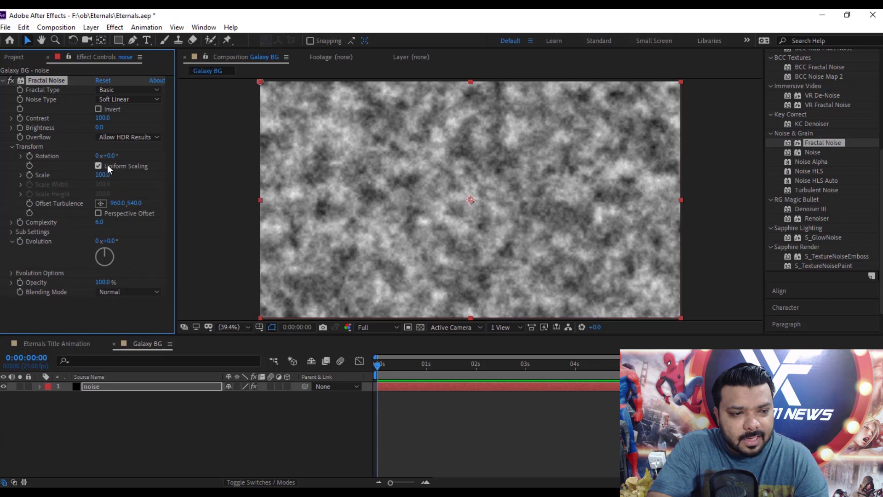
text(1)
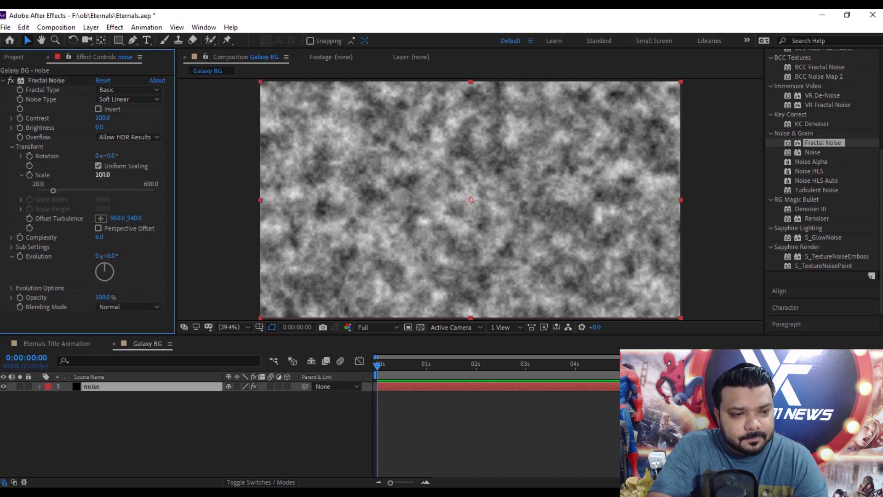
click(21, 175)
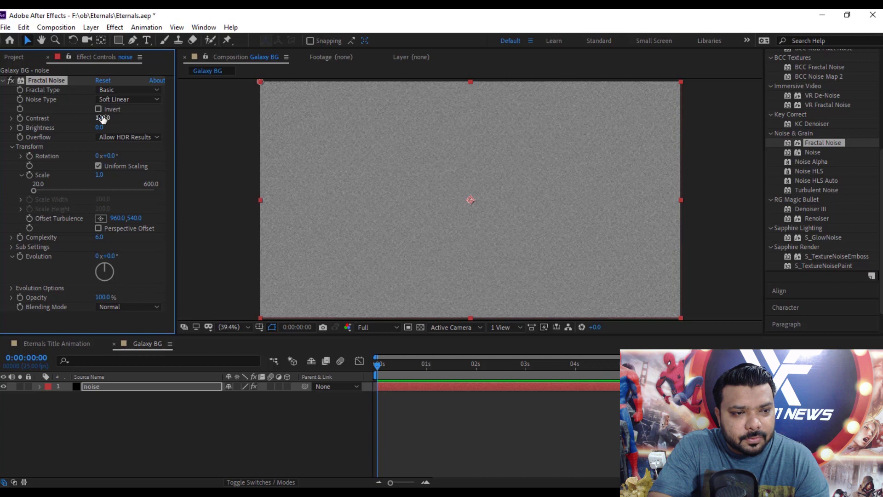
drag(67, 120, 79, 122)
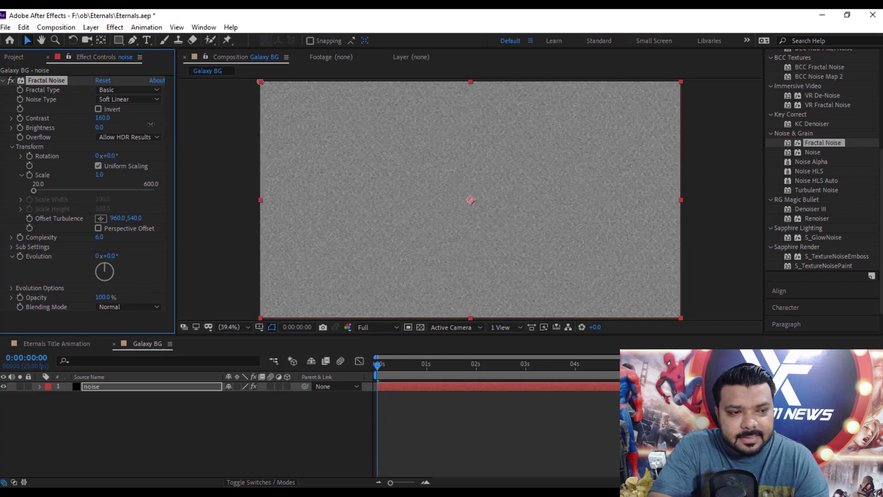
drag(183, 121, 70, 132)
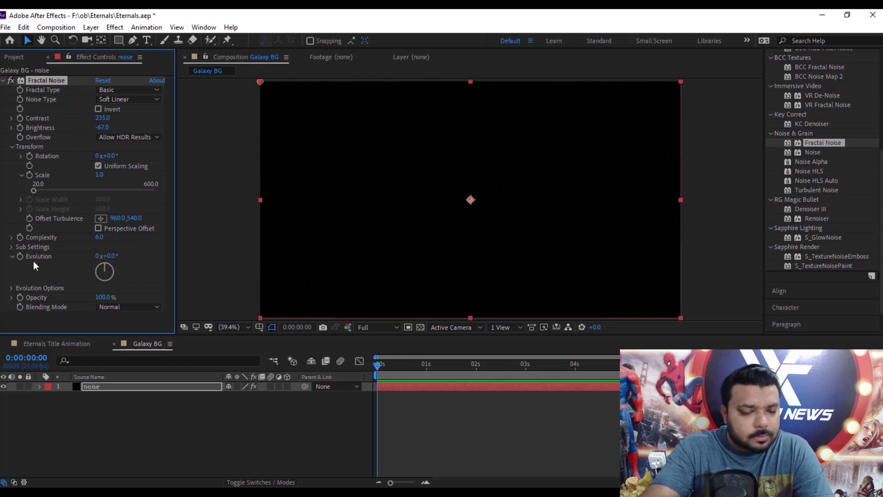
- Keyframe the Fractal Noise Evolution to 5 revolutions
click(20, 256)
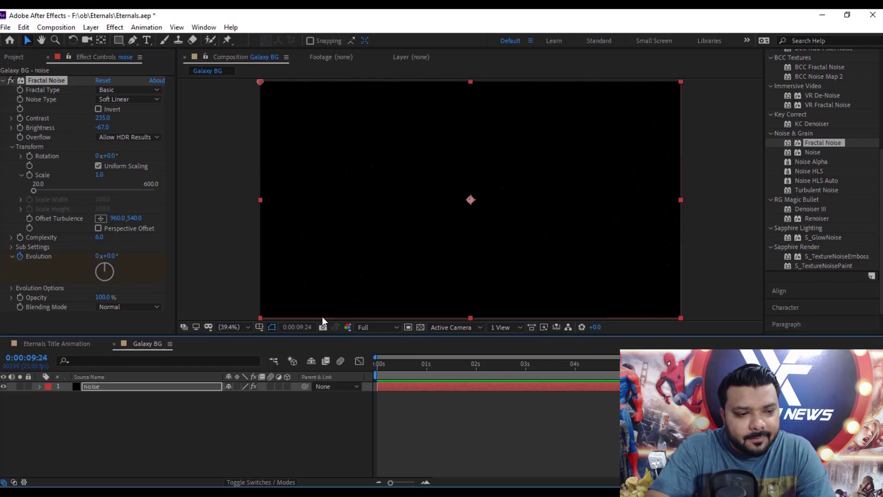
click(101, 255)
text(5)
click(409, 442)
drag(401, 364, 357, 370)
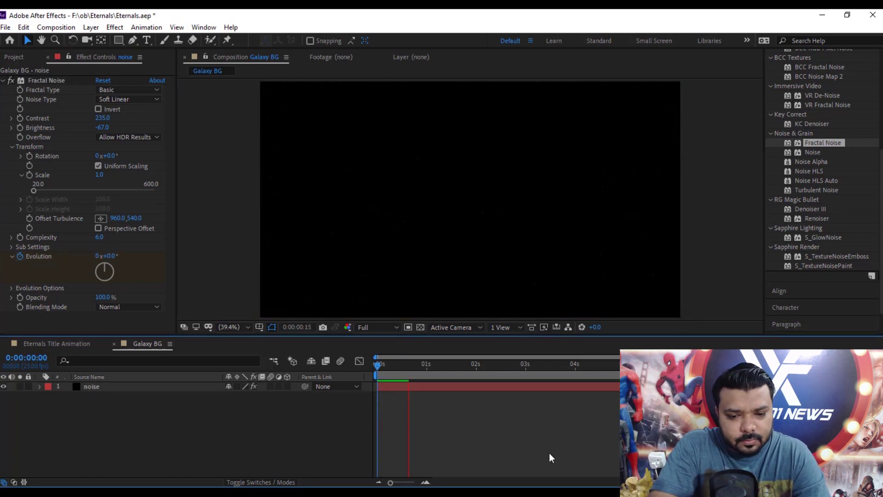
- Stop the preview, return to 0:00 with the noise layer selected, and start a new solid
scroll(427, 163, up, 3)
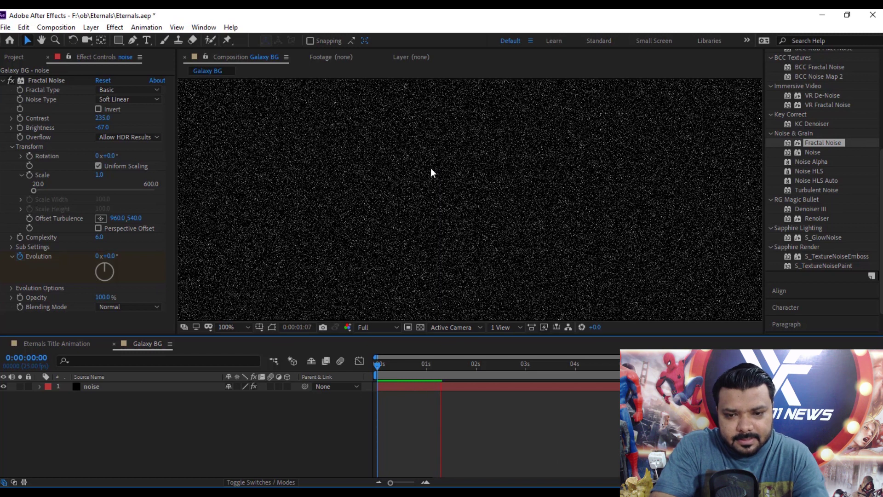
click(457, 368)
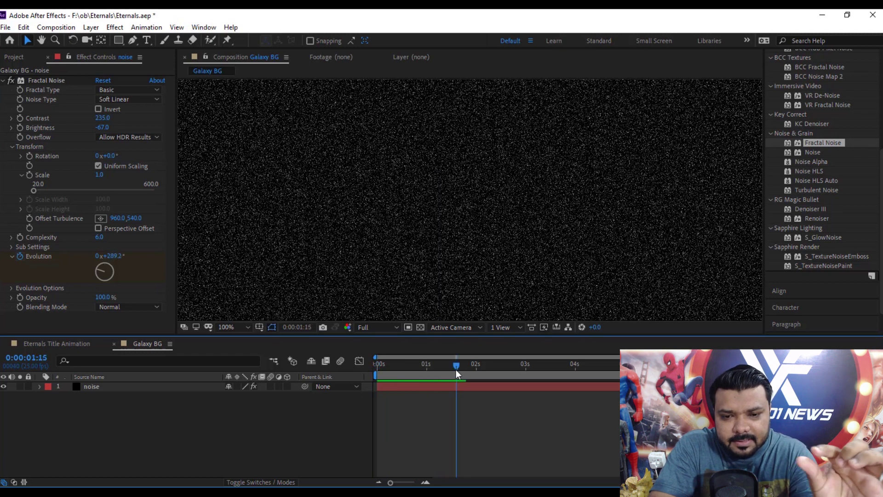
scroll(439, 243, down, 2)
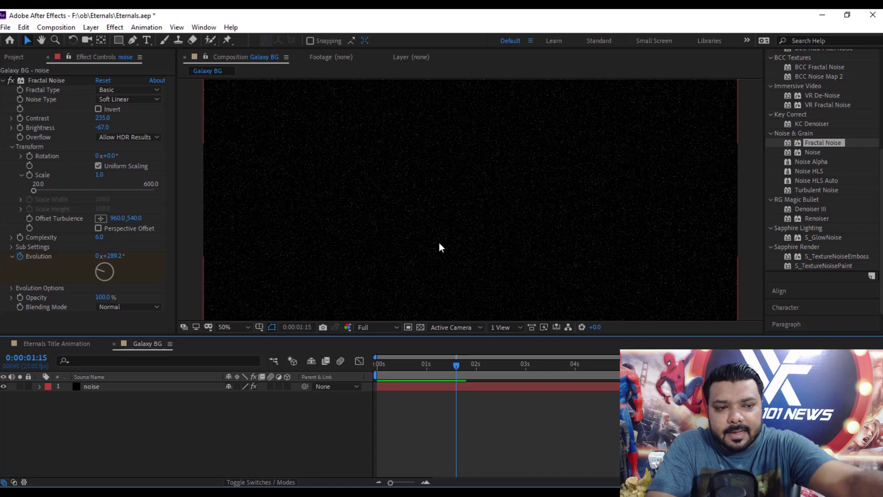
click(439, 242)
key(Home)
scroll(439, 242, down, 1)
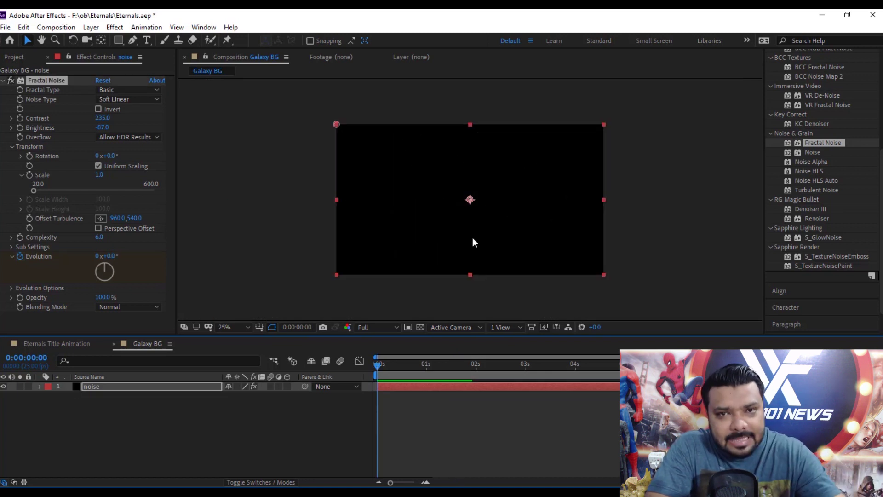
key(ctrl+y)
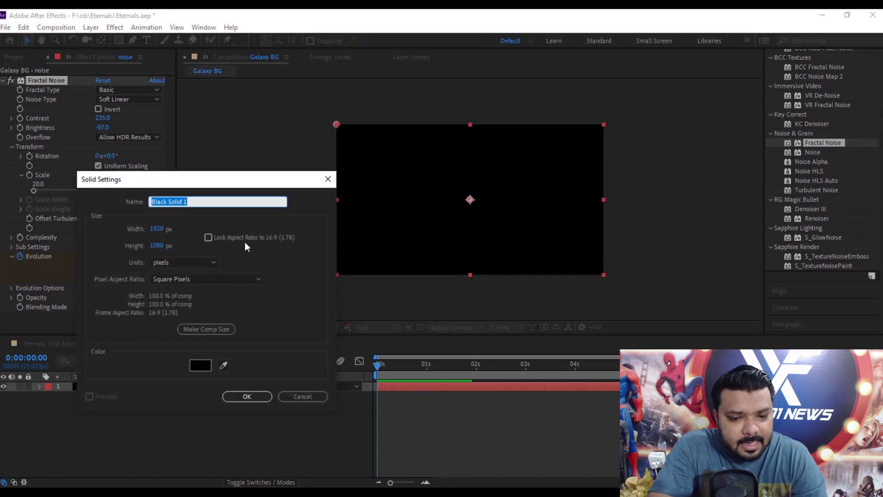
- Name the new solid 'cloud' and apply Fractal Noise to it
text(cloud)
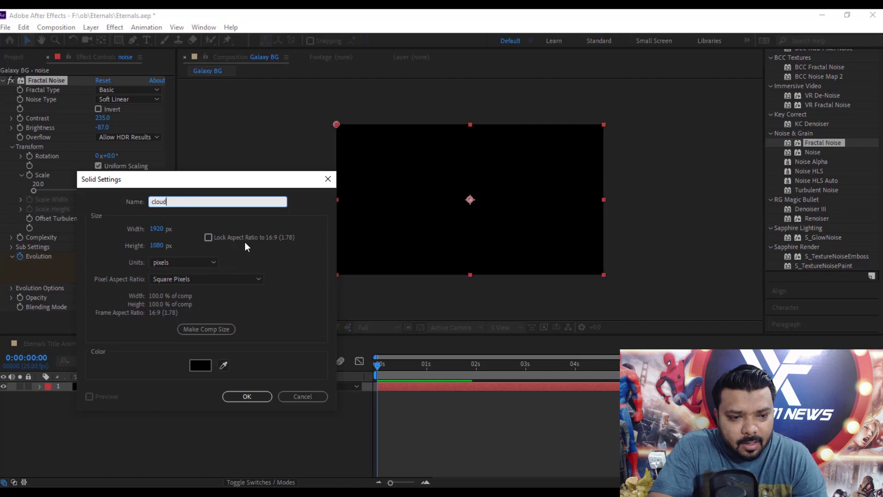
key(Return)
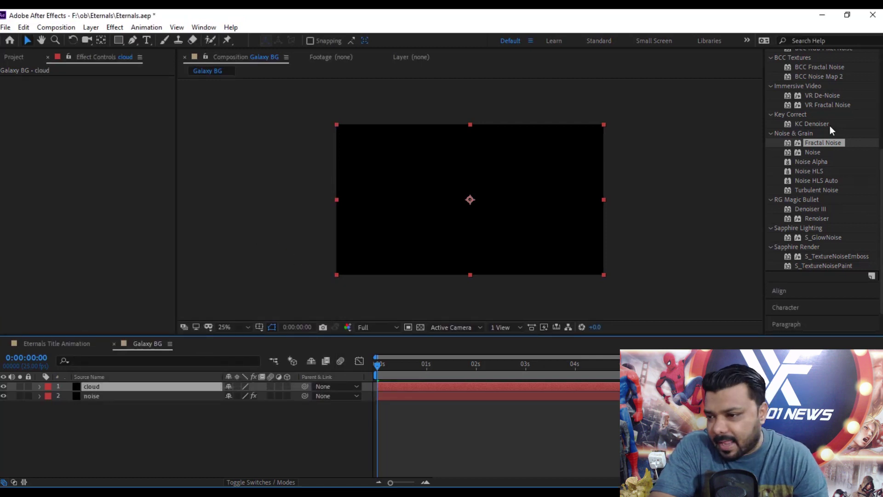
drag(822, 143, 104, 386)
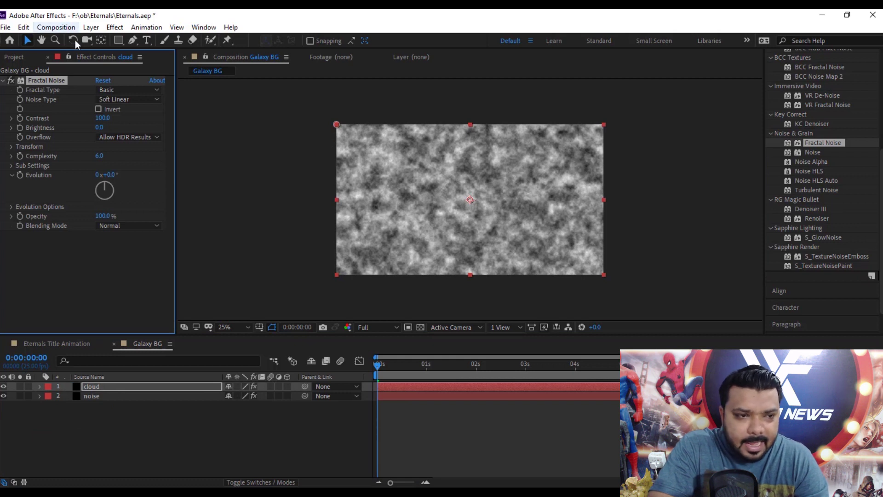
- Draw a closed Pen mask as a long horizontal blob over the cloud layer
click(133, 40)
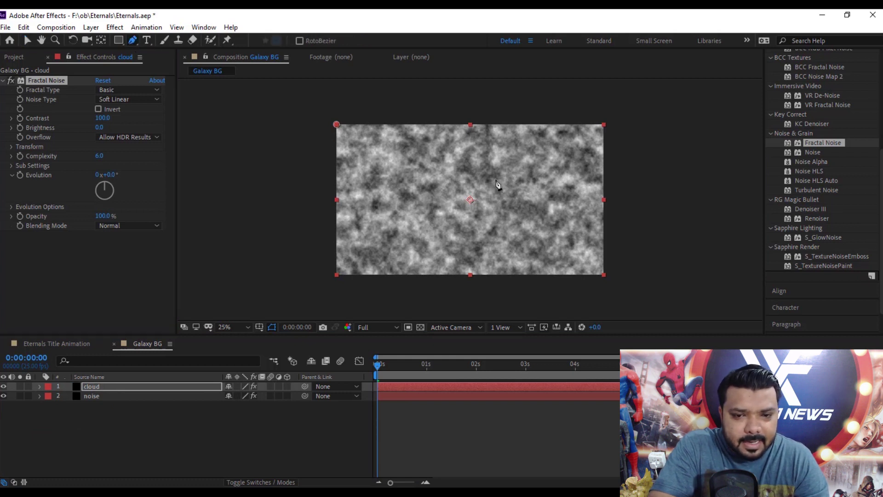
click(380, 195)
click(414, 182)
click(440, 179)
click(468, 188)
click(520, 179)
click(570, 190)
click(581, 219)
click(538, 234)
click(462, 225)
click(415, 234)
click(380, 195)
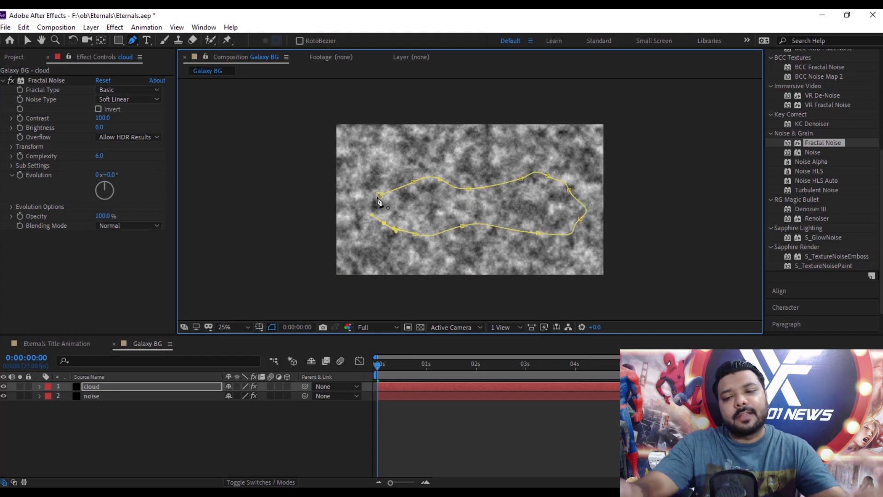
click(379, 196)
- Set the cloud's Mask Feather to 205, then increase it to 315 pixels
key(f)
click(237, 396)
click(244, 406)
click(239, 405)
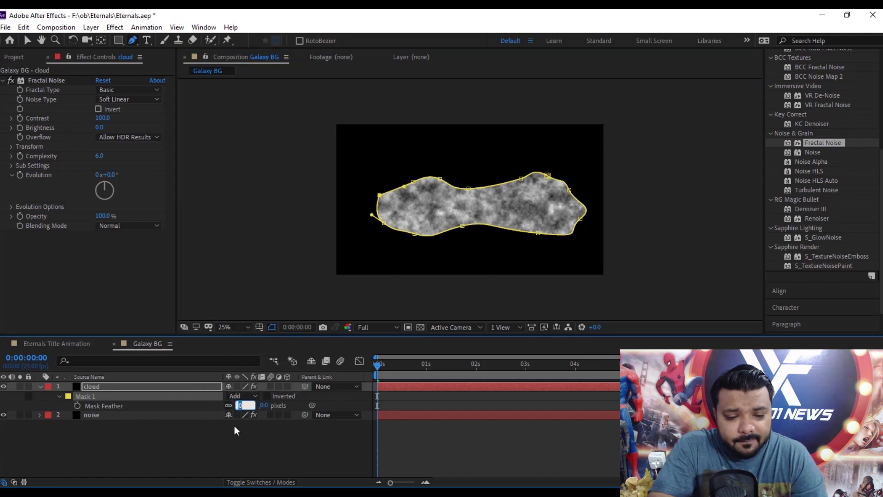
text(205)
key(Return)
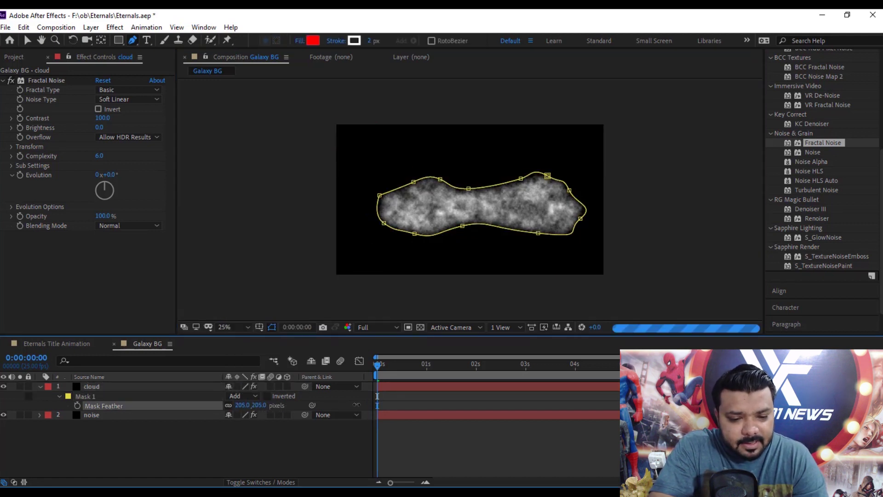
drag(357, 405, 409, 399)
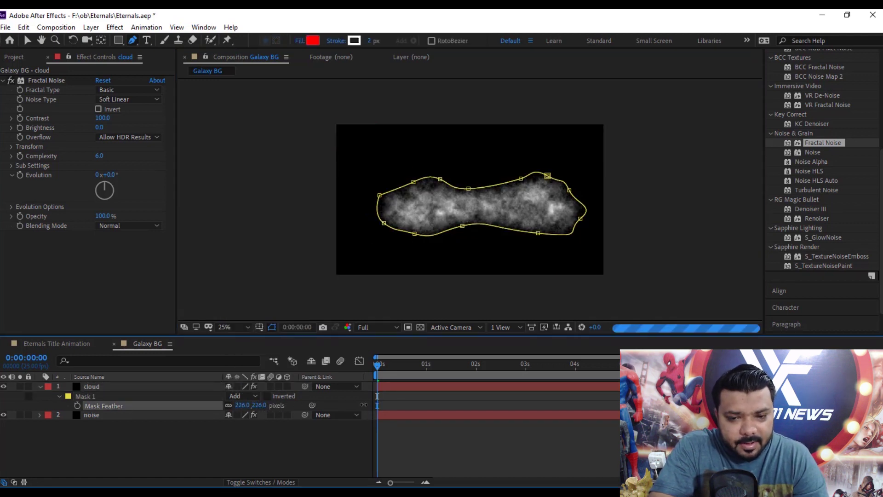
click(409, 397)
- Reshape the cloud mask by raising the bottom points and lowering the top-right point
key(v)
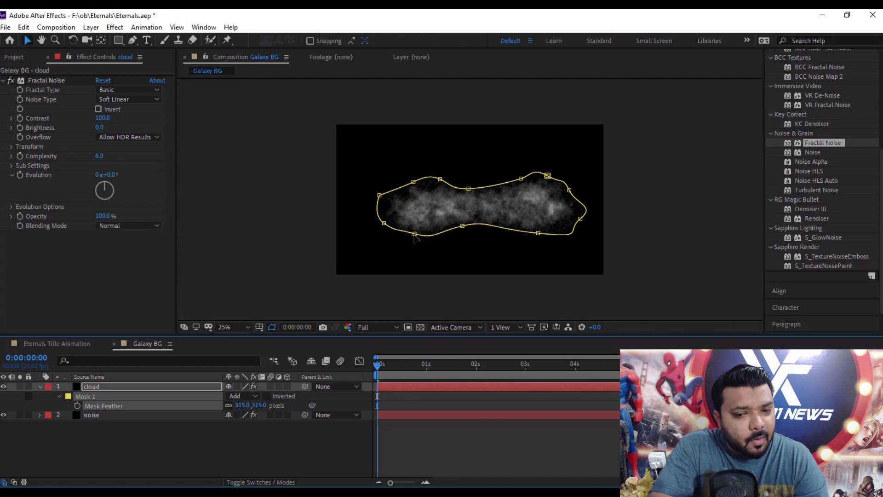
drag(415, 234, 417, 220)
drag(539, 233, 536, 219)
drag(548, 177, 550, 180)
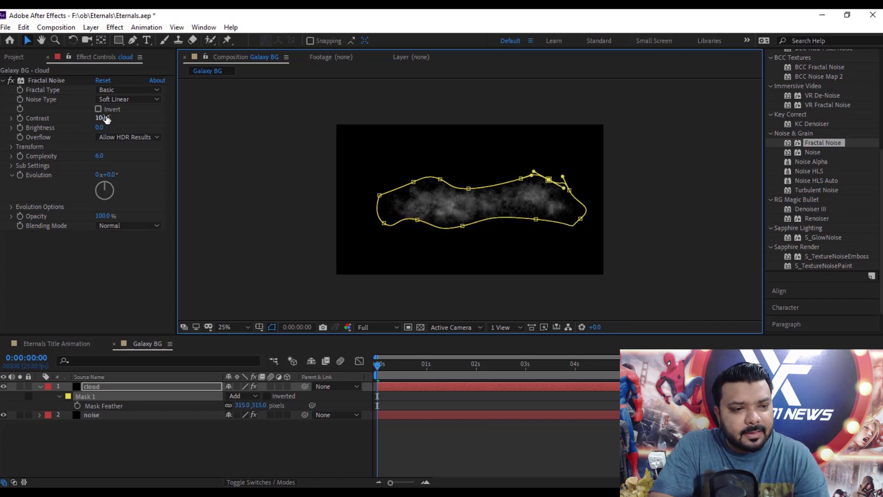
- Set Fractal Noise brightness -19 and contrast 115, with Evolution at 1x on the last frame
drag(105, 127, 111, 127)
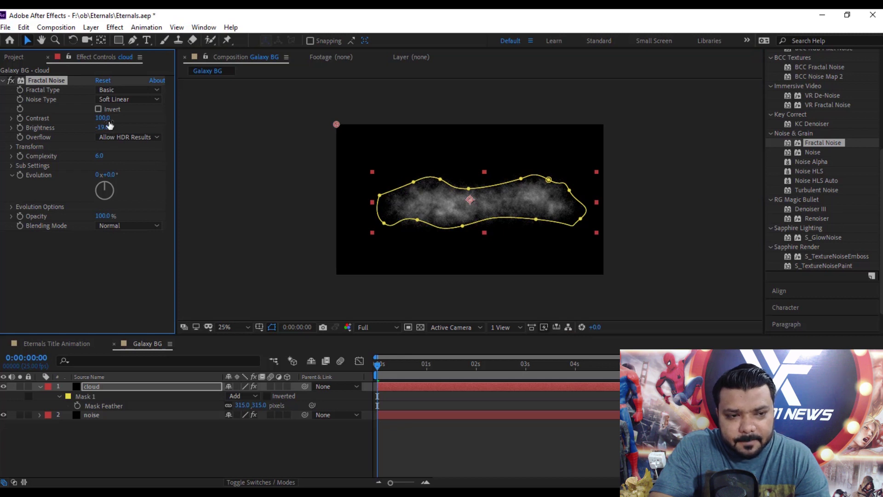
drag(109, 122, 114, 123)
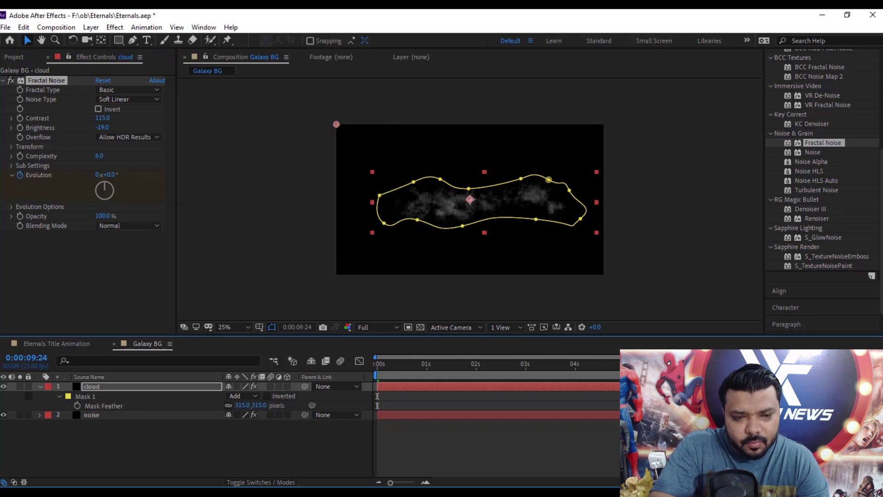
key(period)
key(End)
click(98, 175)
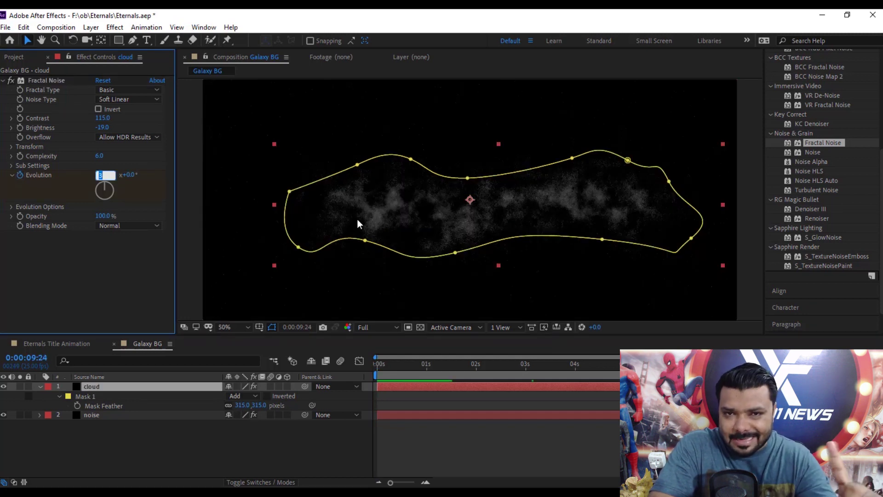
key(Return)
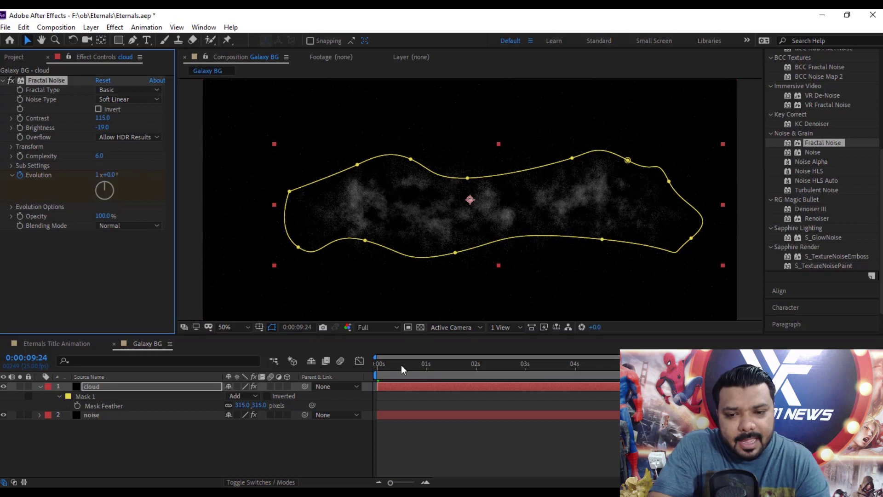
- Preview the drifting cloud from the start of the composition
key(Home)
key(space)
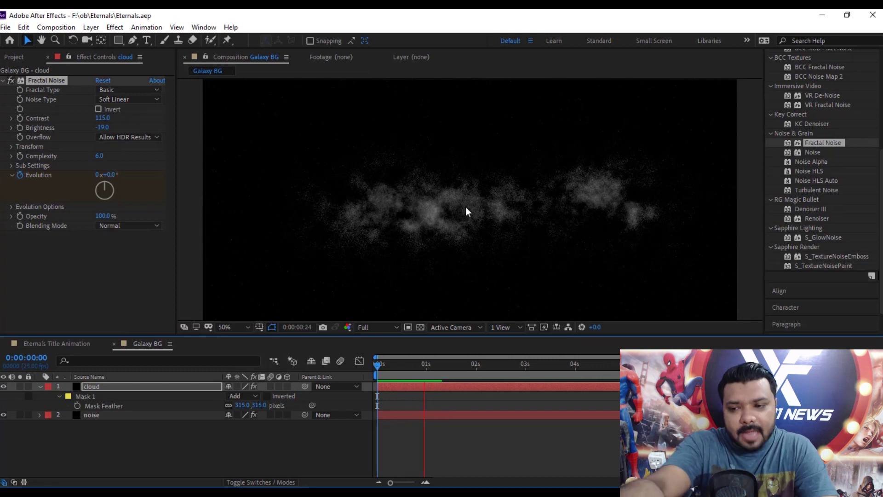
key(space)
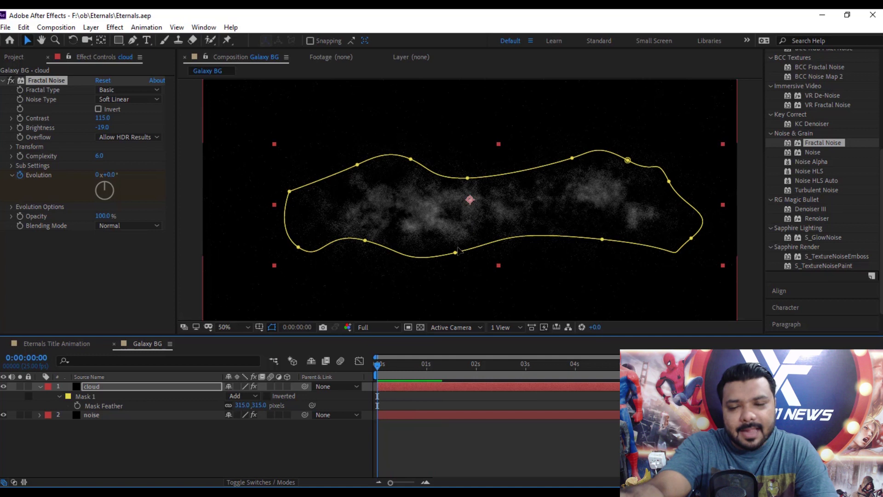
click(193, 436)
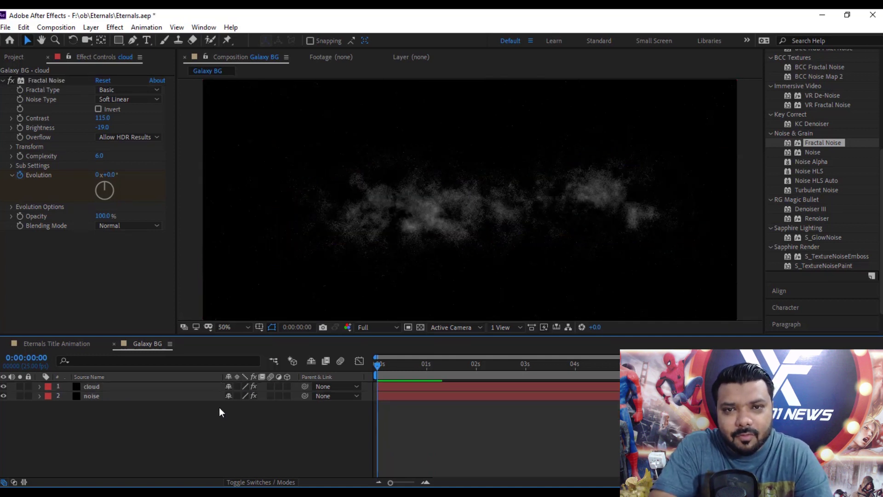
- Create a new solid named 'blue shadow' with colour 1D72FF
key(ctrl+y)
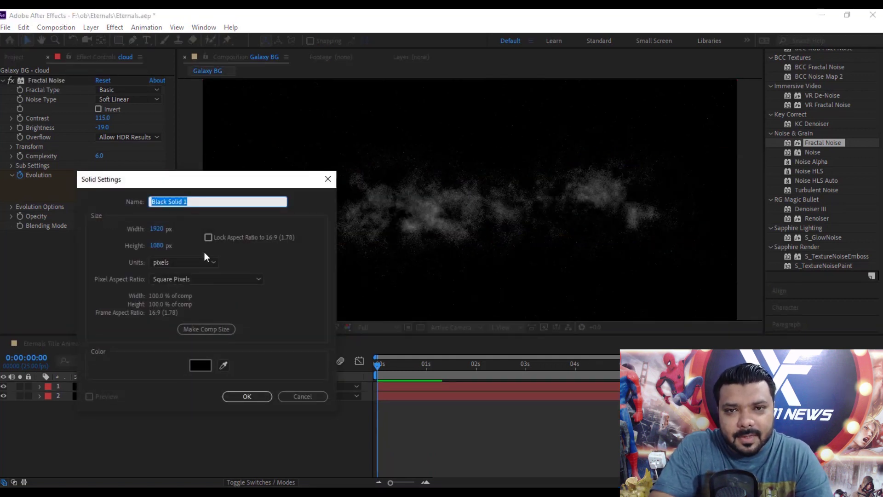
text(blue shadow)
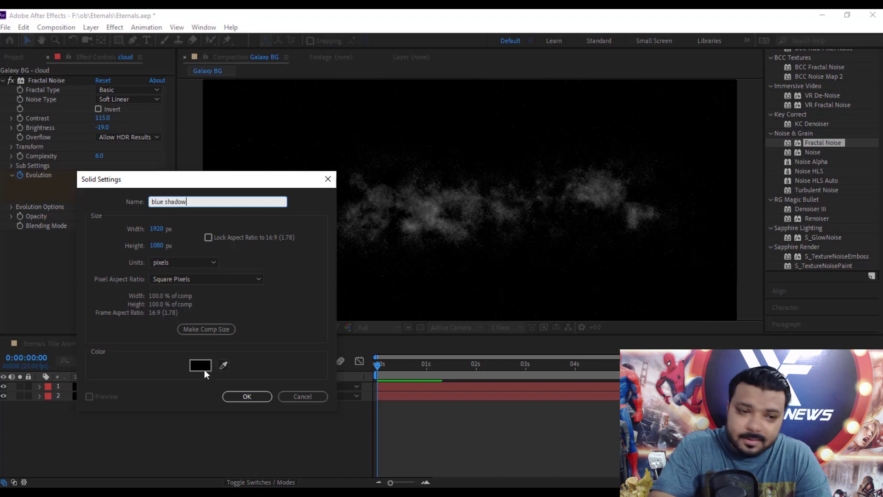
click(202, 368)
drag(191, 292, 190, 256)
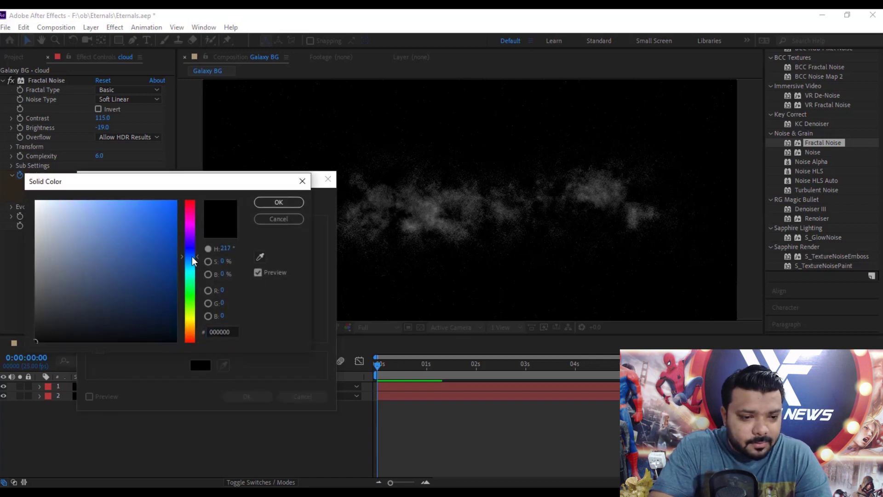
drag(123, 218, 174, 190)
click(279, 202)
click(249, 396)
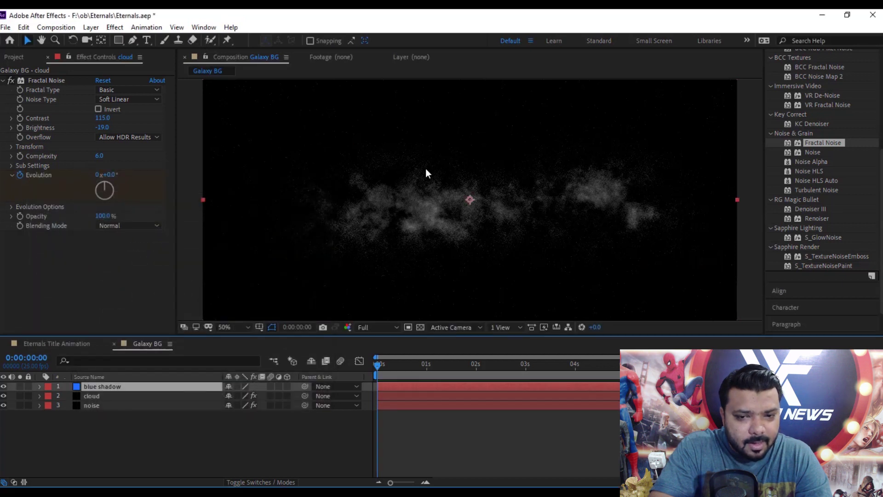
- Draw a closed, curved Pen mask across the cloud area on the blue shadow layer
click(132, 40)
drag(372, 182, 385, 168)
click(416, 156)
drag(489, 161, 515, 162)
click(562, 150)
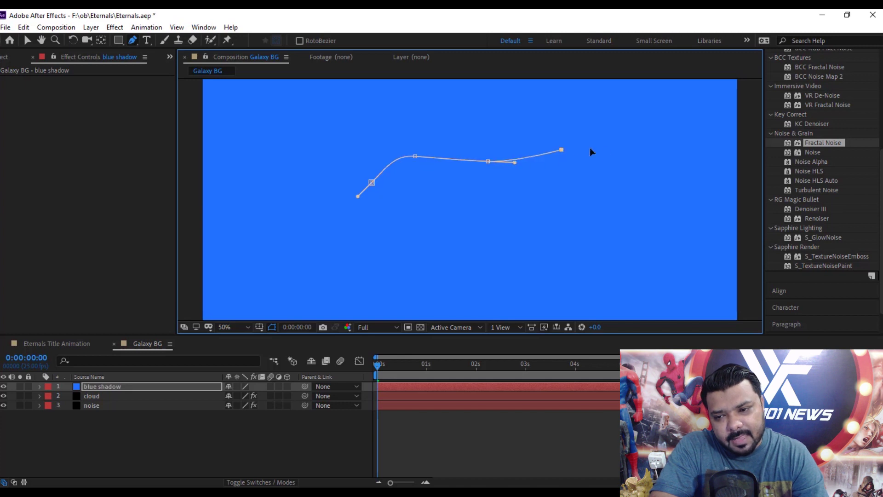
drag(616, 224, 599, 229)
drag(542, 229, 465, 247)
drag(410, 239, 368, 216)
click(372, 182)
- Feather the blue mask to about 563 pixels and drag its vertices into a wave
key(f)
drag(244, 405, 547, 392)
key(v)
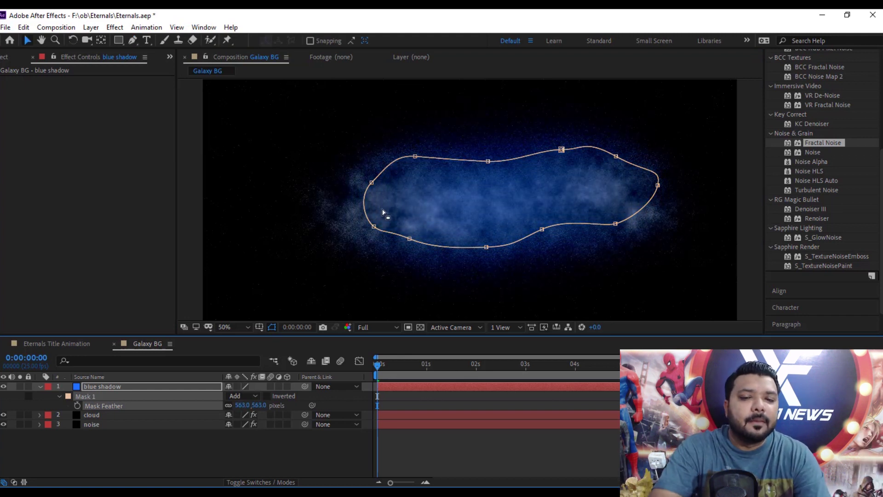
drag(373, 227, 303, 226)
drag(487, 247, 484, 185)
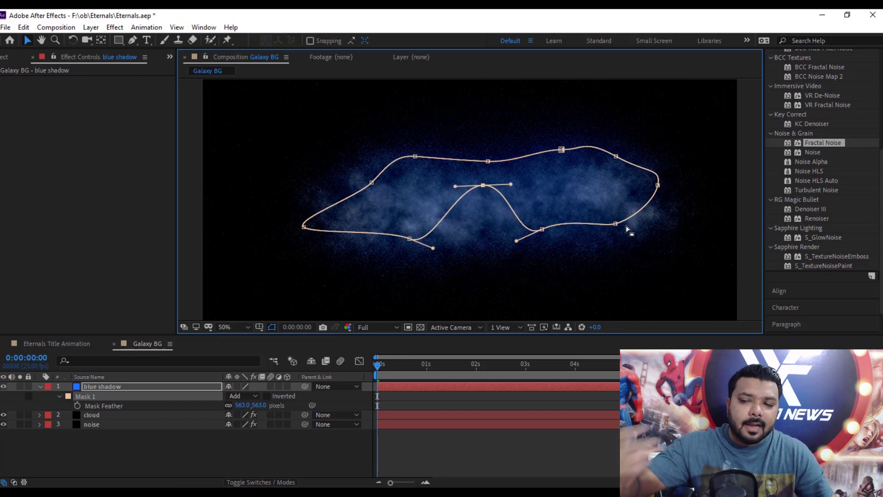
drag(615, 224, 598, 202)
drag(562, 149, 562, 183)
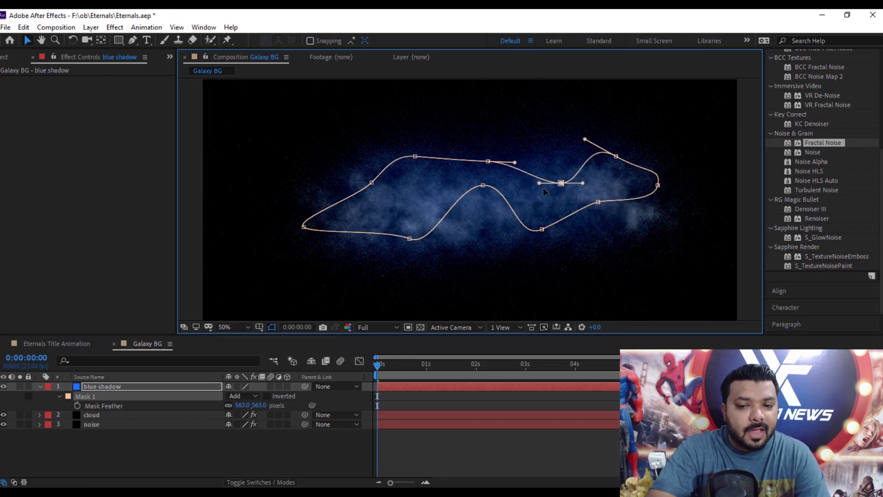
drag(415, 157, 419, 212)
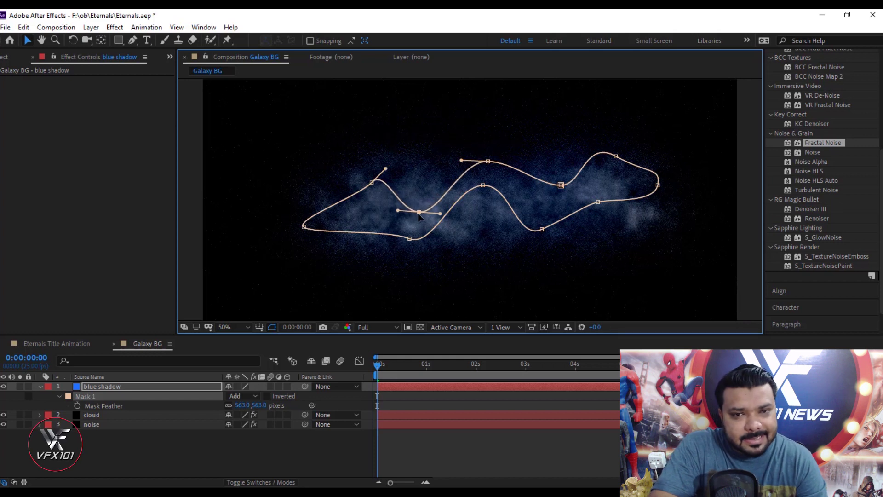
- Move the blue shadow layer above the cloud and check its 75% opacity
click(40, 387)
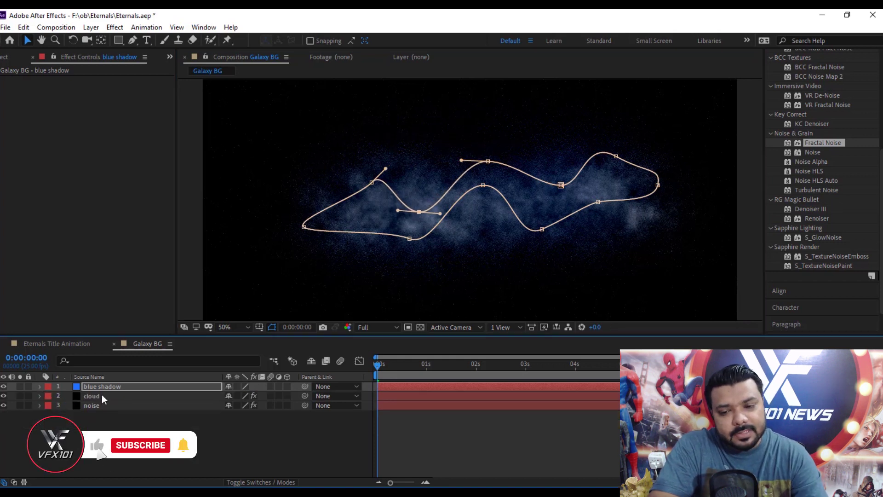
key(ctrl+bracketleft)
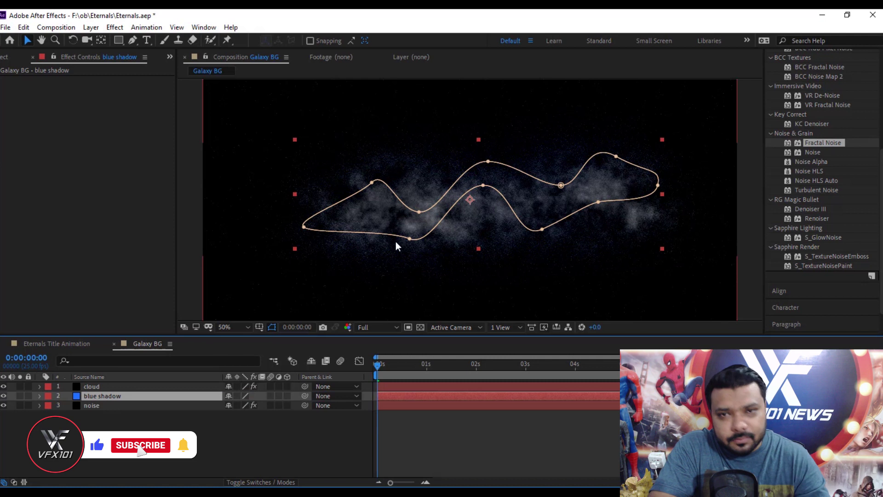
drag(101, 398, 101, 386)
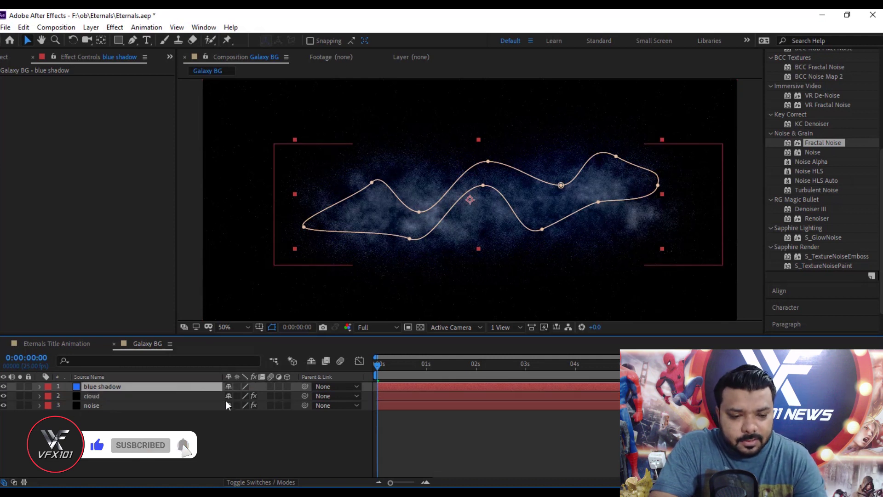
key(t)
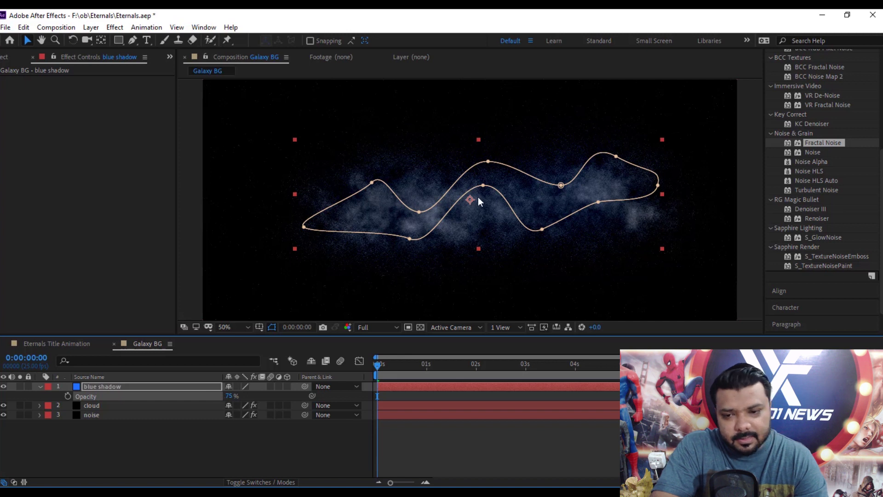
scroll(479, 197, down, 2)
- Save the project and return to the Eternals Title Animation composition
click(648, 233)
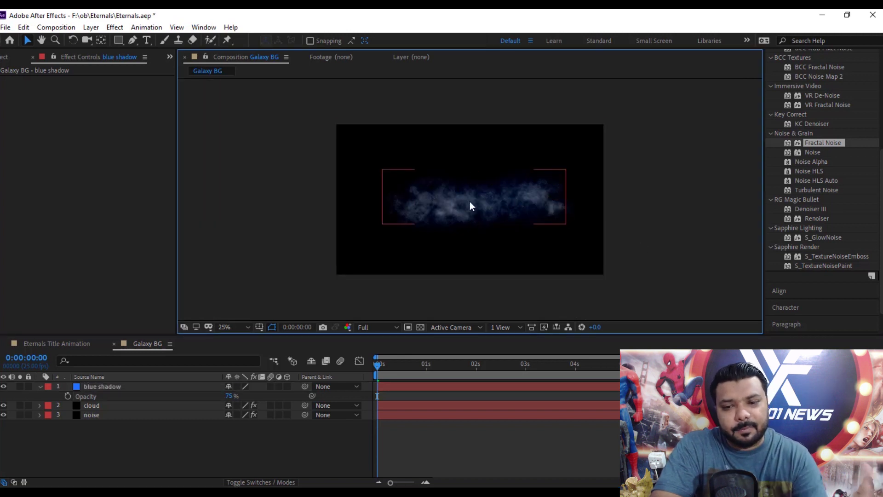
scroll(470, 201, up, 2)
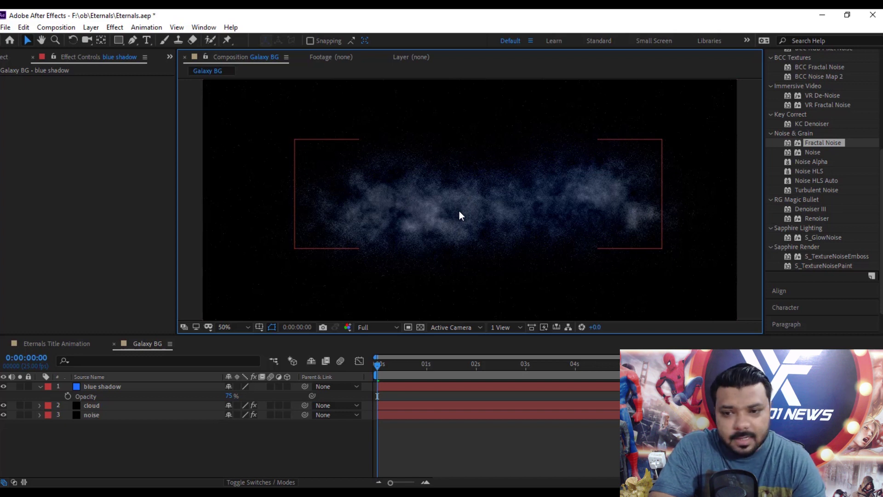
key(ctrl+s)
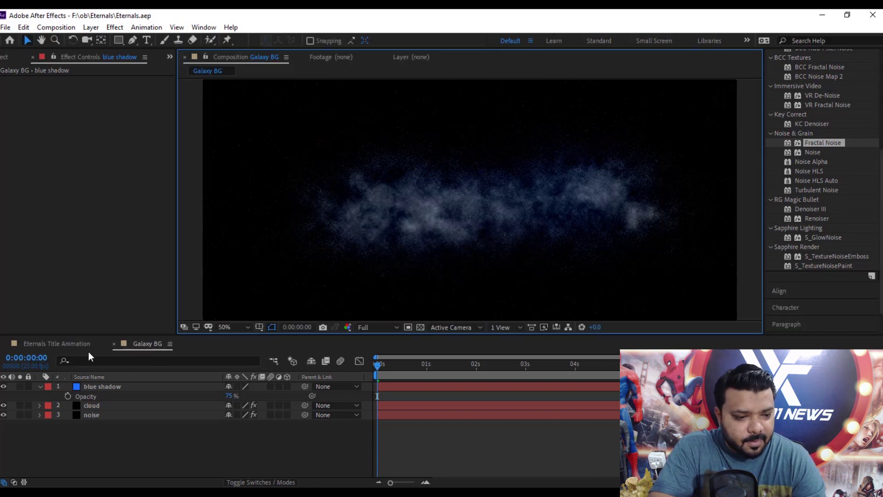
click(59, 346)
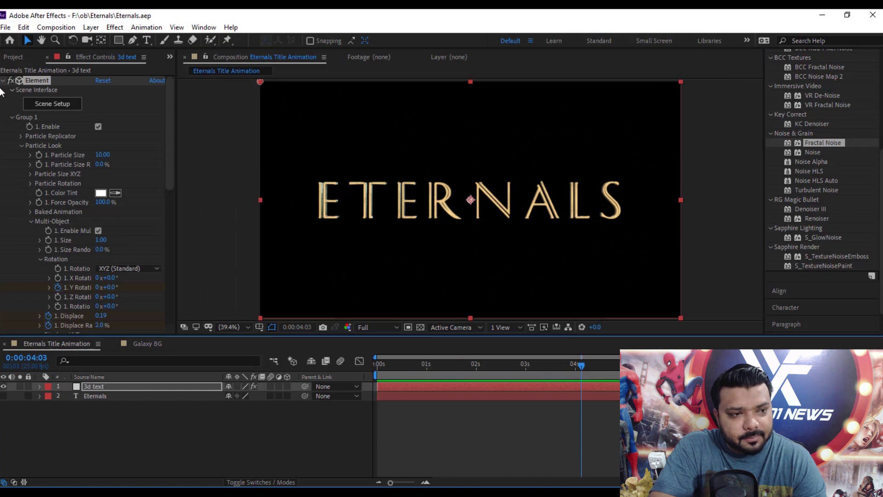
- Add the Galaxy BG composition as the bottom layer beneath the ETERNALS text
click(11, 57)
click(40, 158)
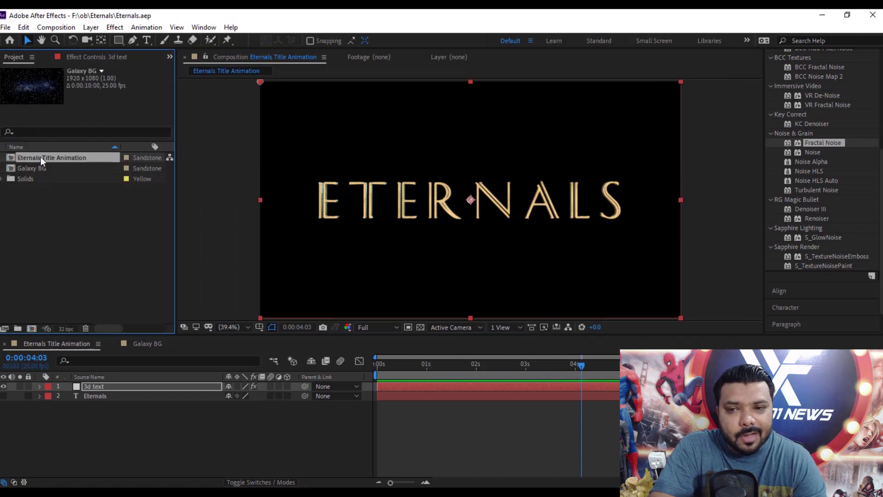
drag(54, 159, 138, 332)
click(56, 168)
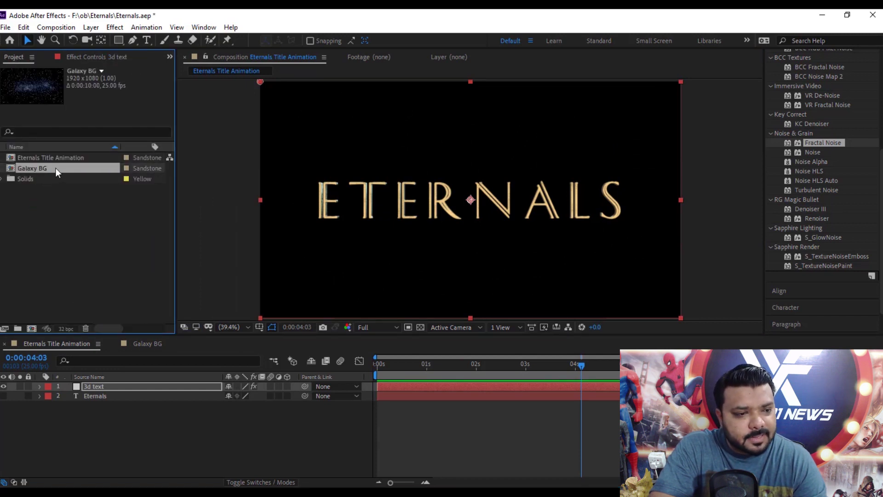
drag(47, 169, 139, 406)
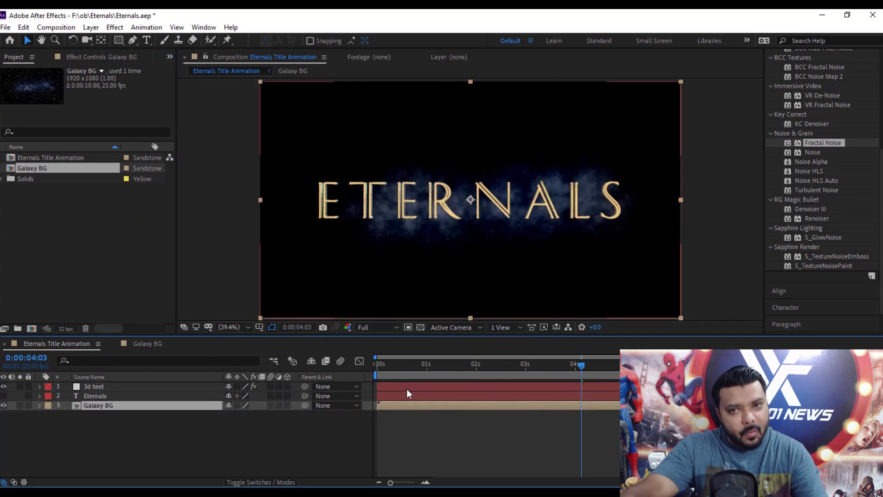
- Keyframe Galaxy BG opacity from 0% at 0s to 100% at 0:00:02:24
click(378, 364)
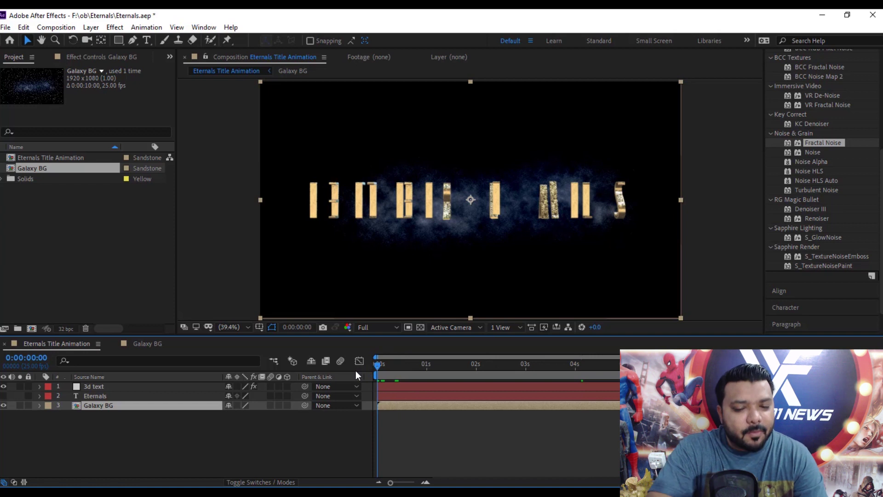
click(68, 415)
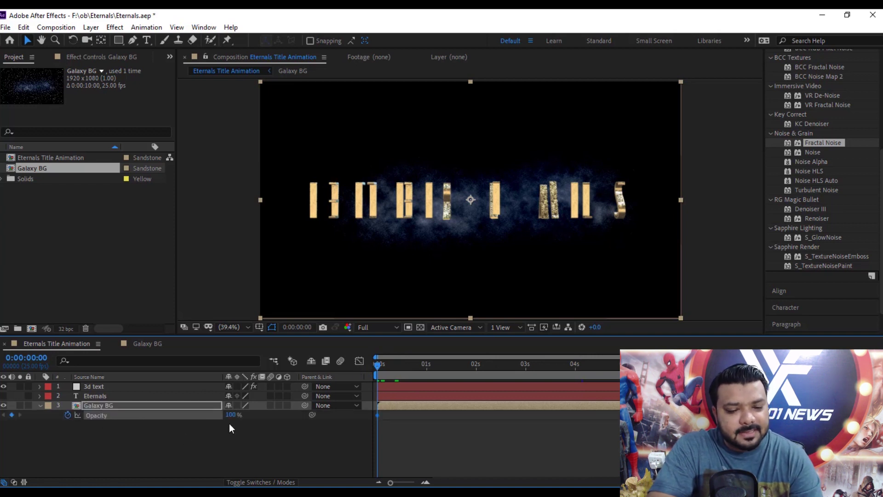
drag(225, 414, 64, 421)
drag(391, 381, 524, 375)
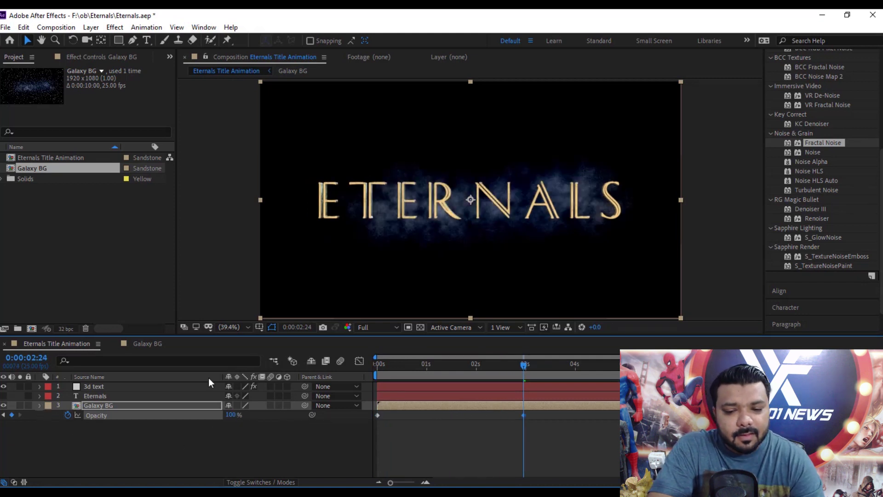
- Preview the title animation with the background fading in
key(t)
key(Home)
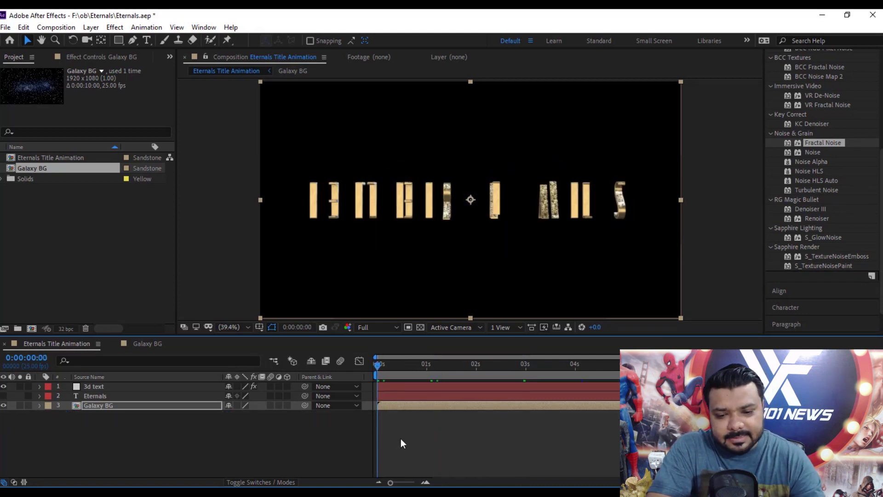
key(space)
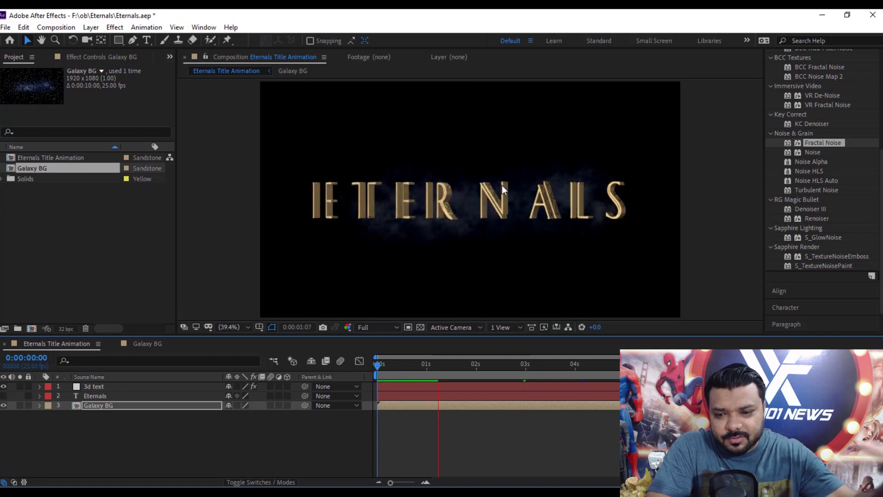
key(space)
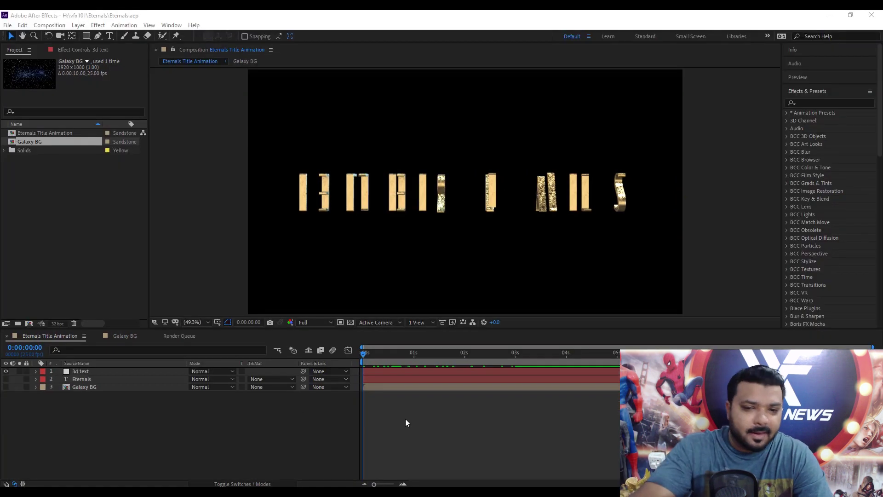
click(407, 423)
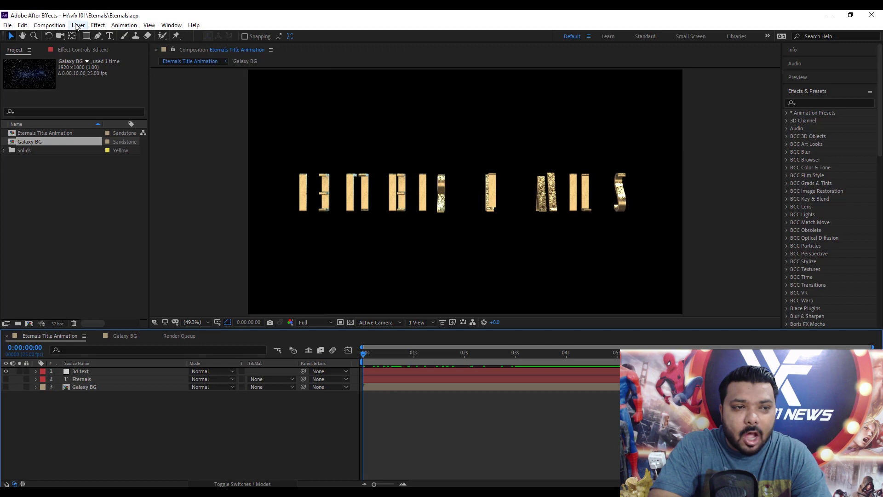
click(77, 26)
- Create a black (000000) solid named 'light'
mouse_move(97, 36)
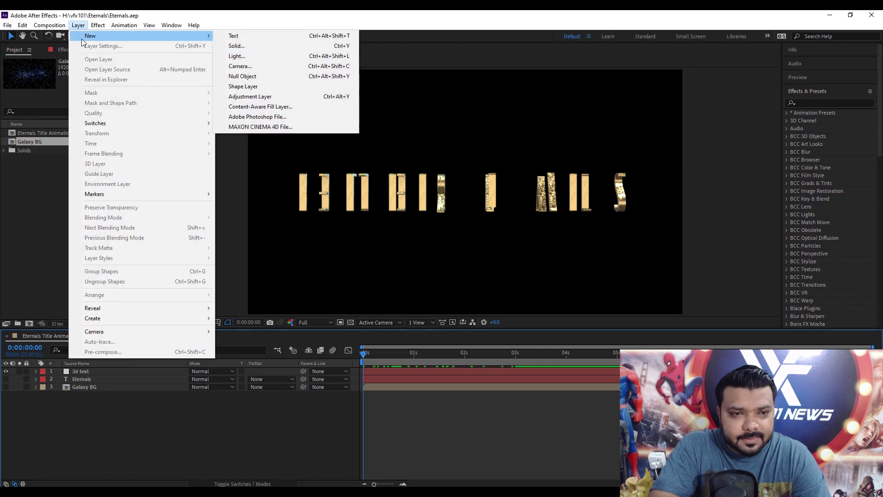
click(244, 46)
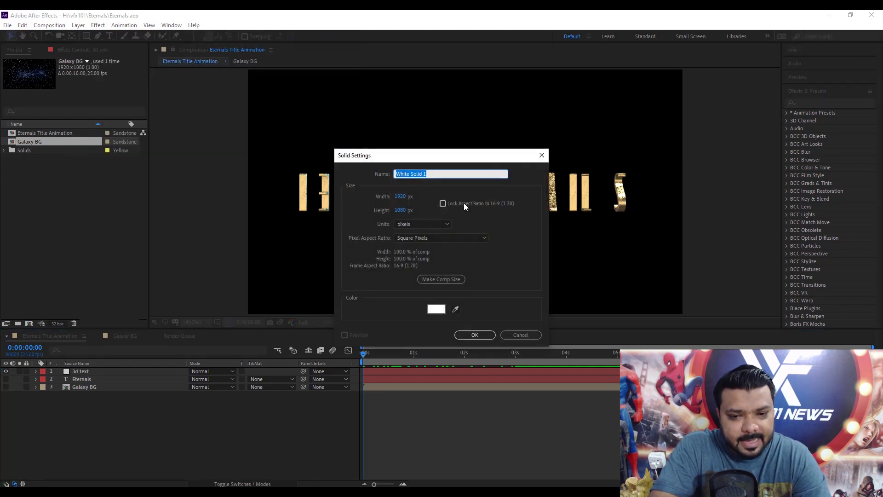
text(light)
click(436, 309)
text(000000)
key(Return)
key(Return)
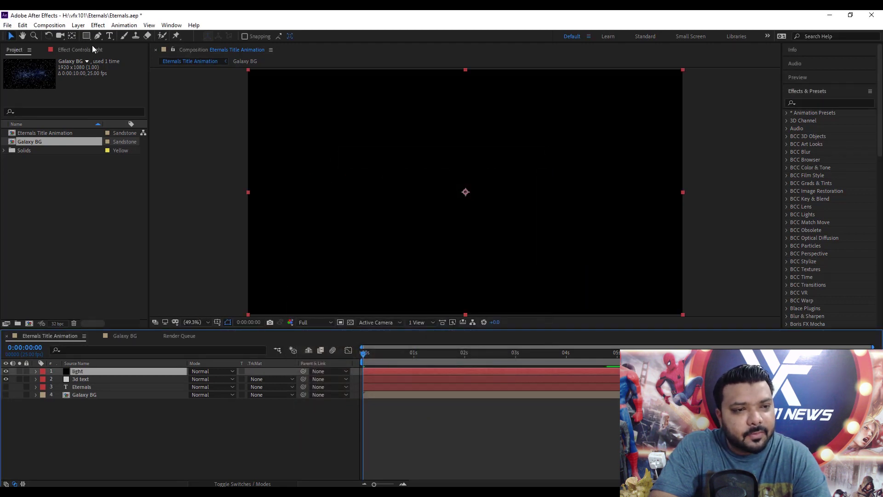
- Apply Optical Flares with only a Glow at brightness 36 and a short Streak
click(97, 25)
mouse_move(253, 218)
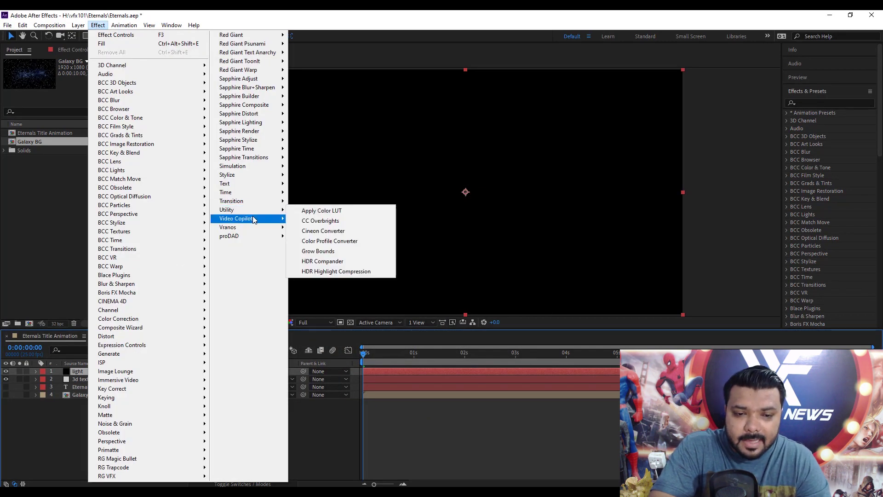
click(336, 240)
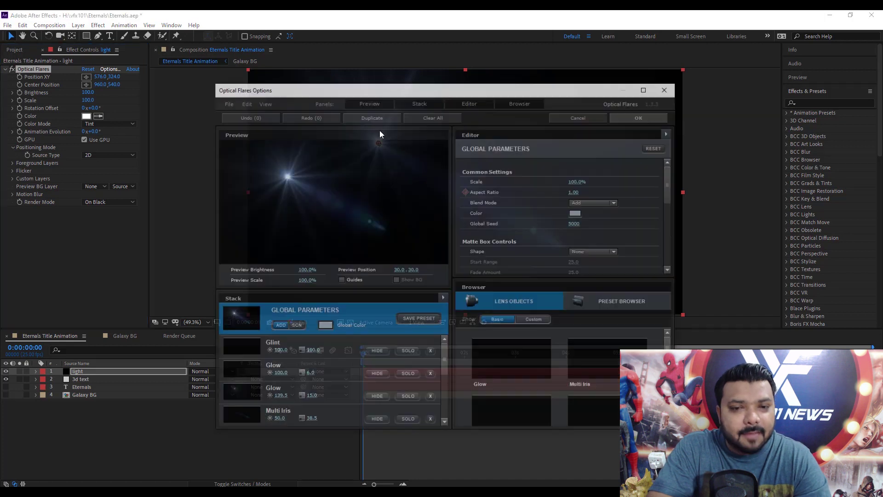
click(433, 116)
click(423, 279)
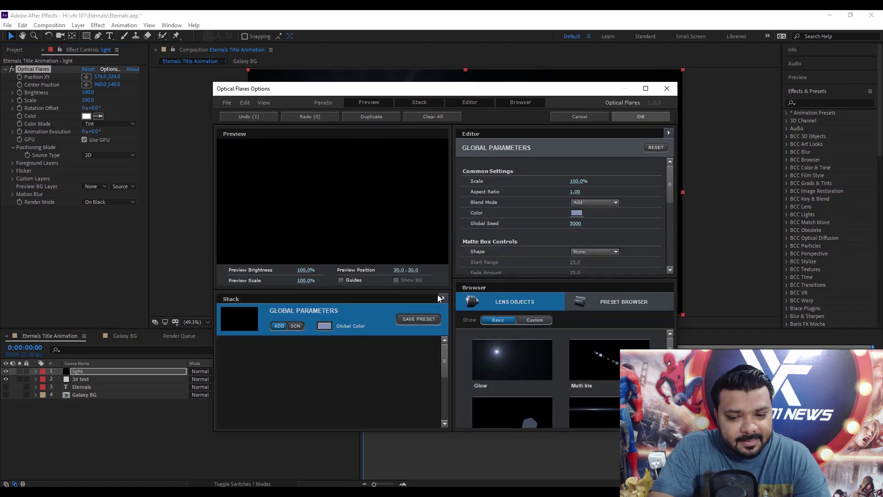
click(508, 358)
click(617, 410)
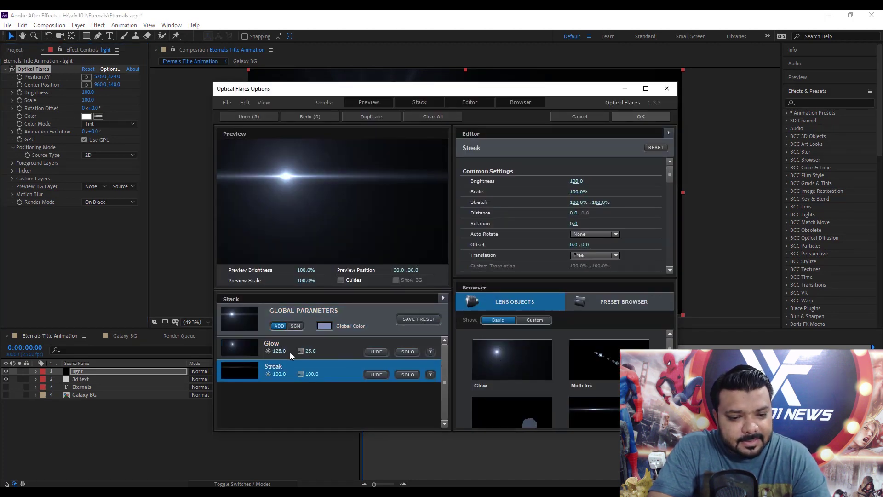
drag(280, 351, 262, 352)
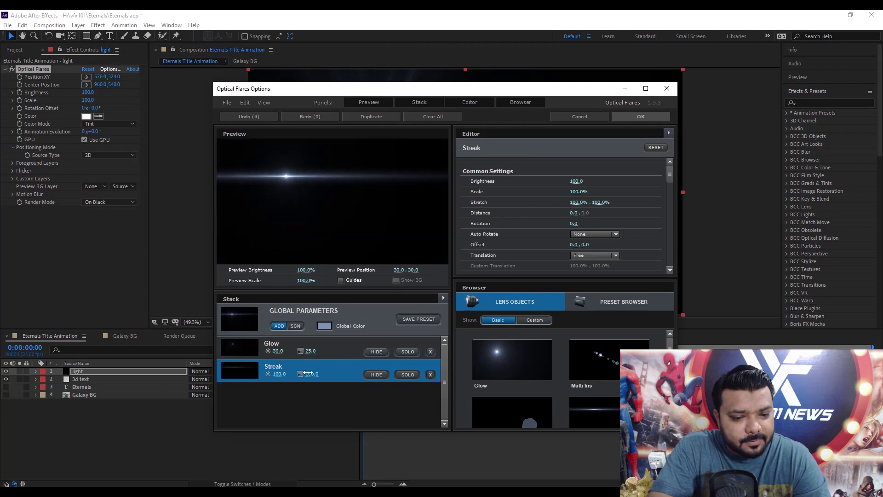
drag(308, 374, 225, 368)
click(637, 117)
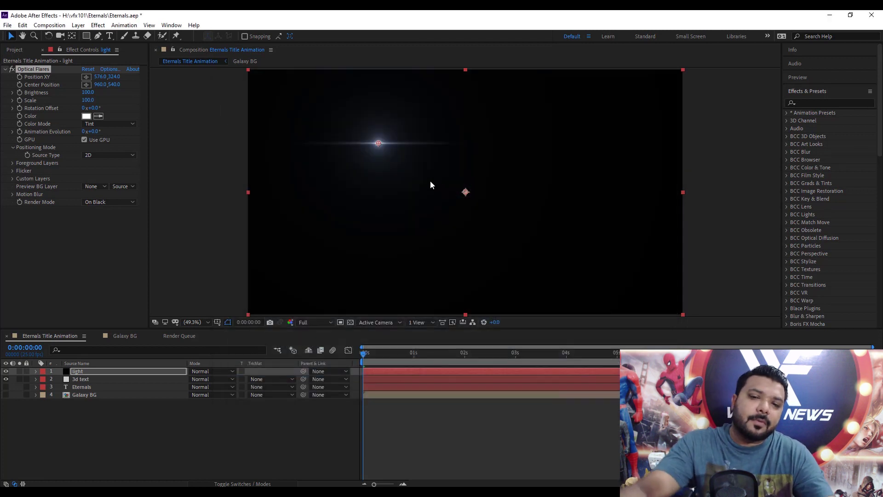
- Move the flare to 1128.2, 537.2 and shrink its Glow element
drag(379, 143, 503, 191)
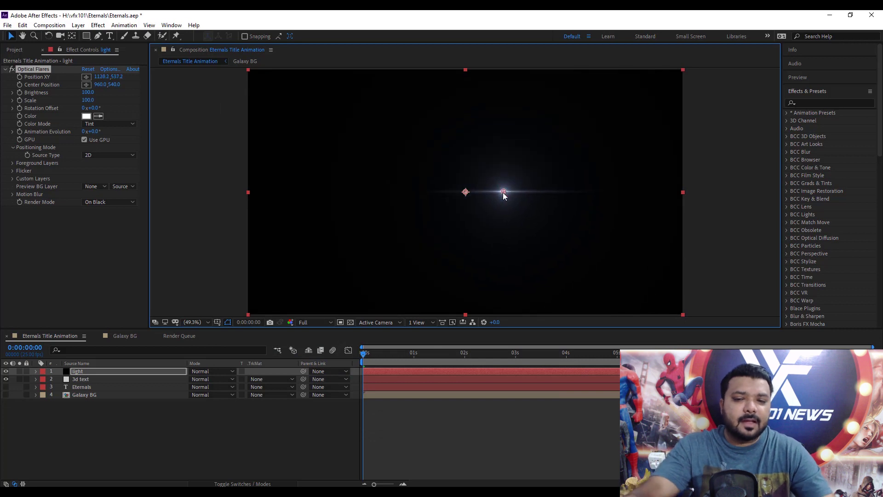
click(106, 70)
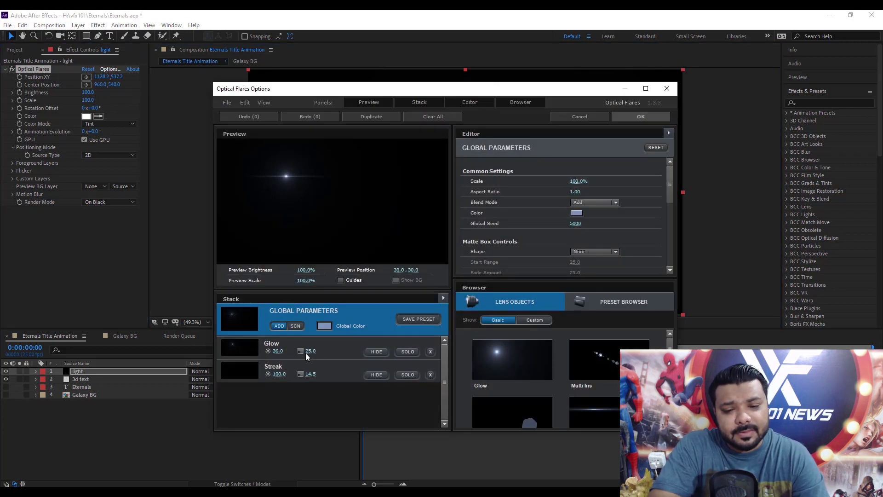
drag(311, 351, 294, 351)
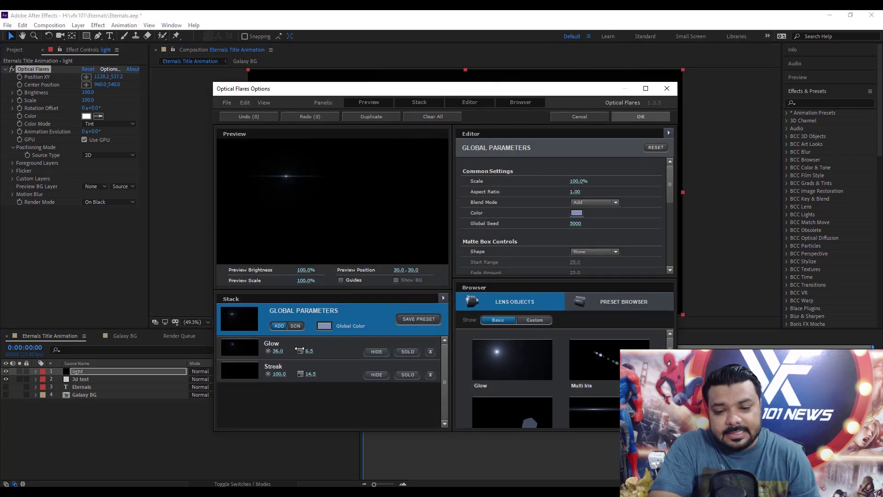
click(664, 117)
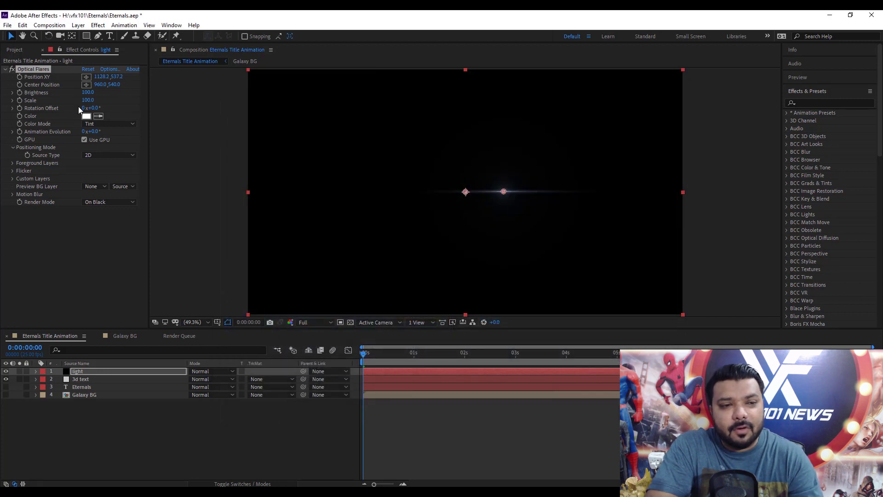
- Set the flare colour to saturated orange FF8A00
click(86, 116)
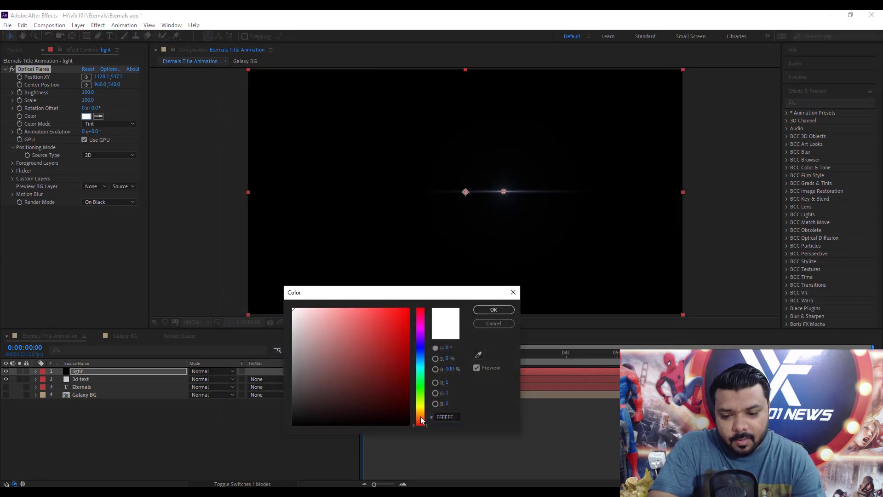
drag(421, 420, 421, 415)
click(409, 310)
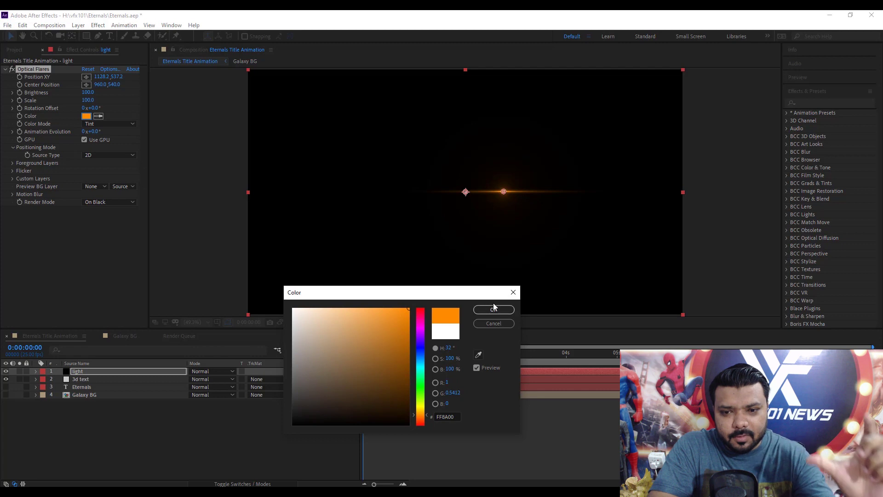
click(494, 308)
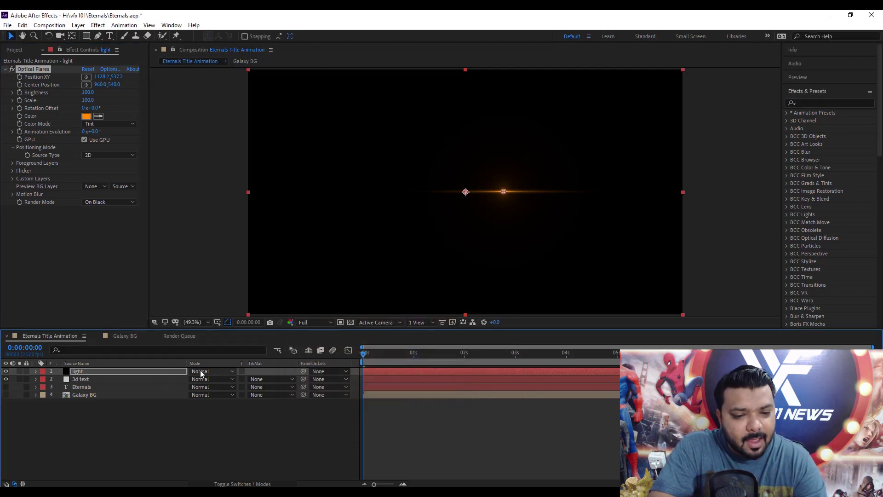
- Set the light layer to Screen mode and the flare Rotation Offset to 90°
click(201, 372)
click(243, 206)
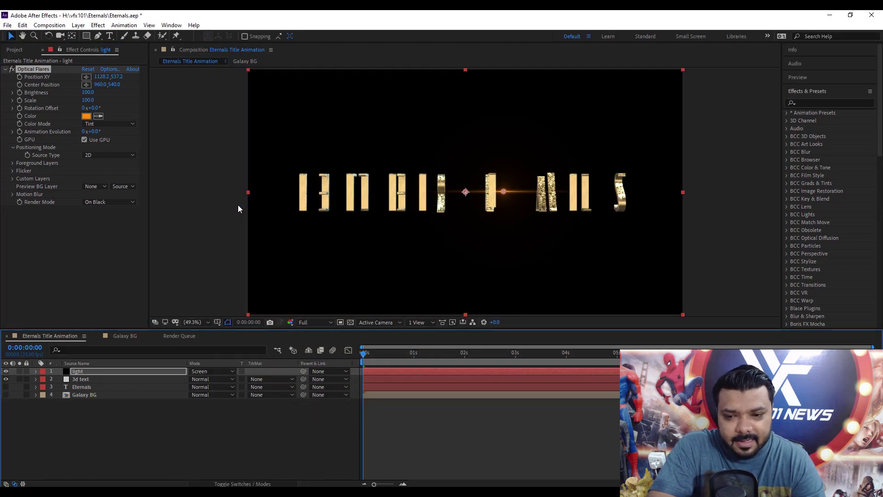
click(94, 108)
text(90)
key(Return)
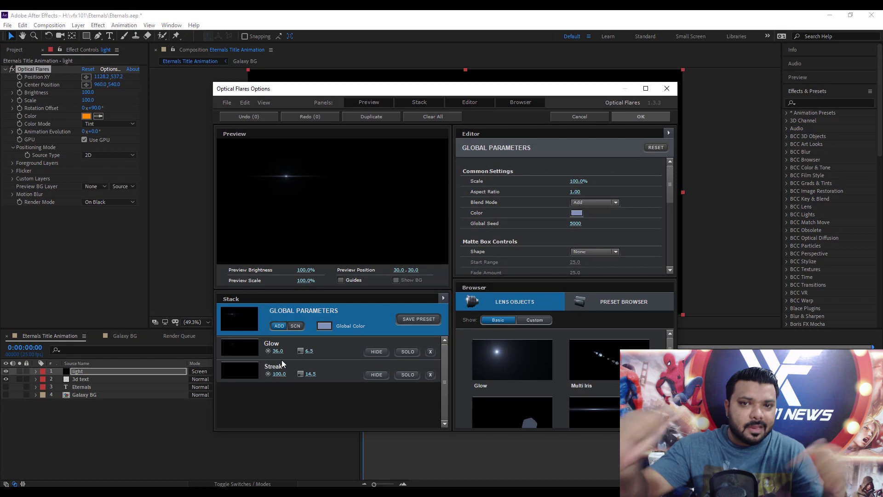
- Shrink the Streak, enlarge the Glow to 32, and tint the flare pale cream
drag(250, 374, 233, 374)
drag(309, 350, 327, 351)
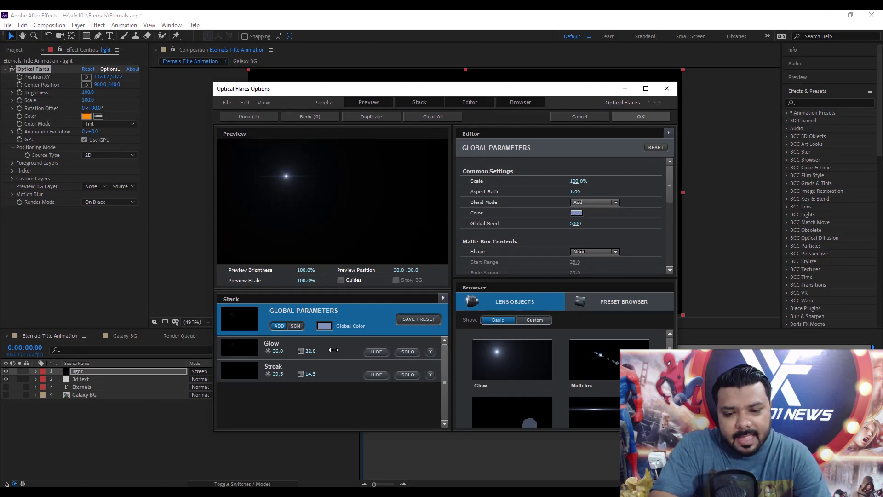
click(641, 118)
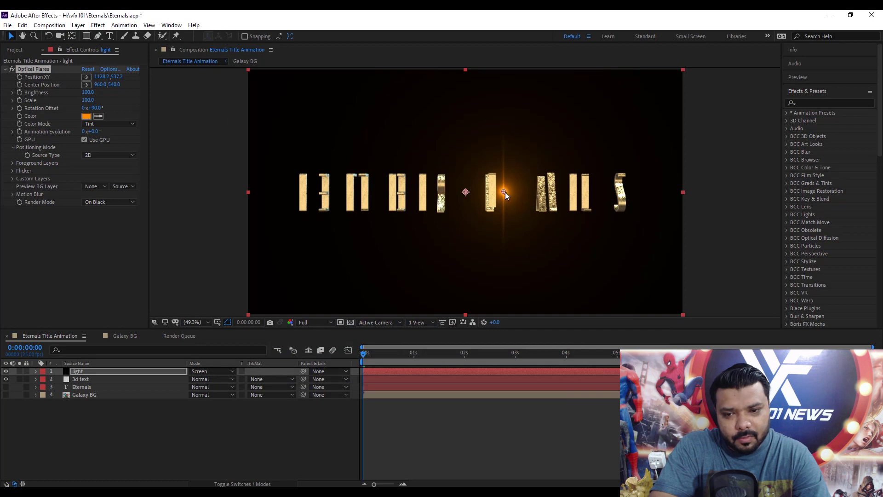
click(98, 118)
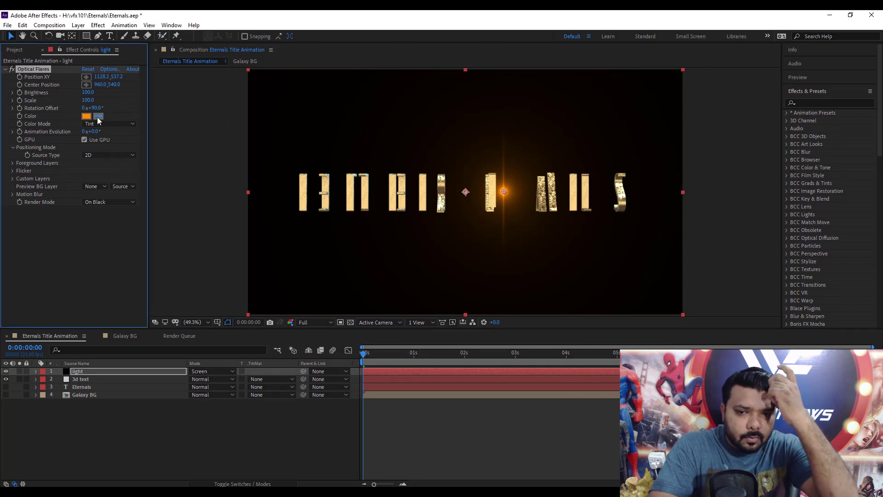
click(367, 186)
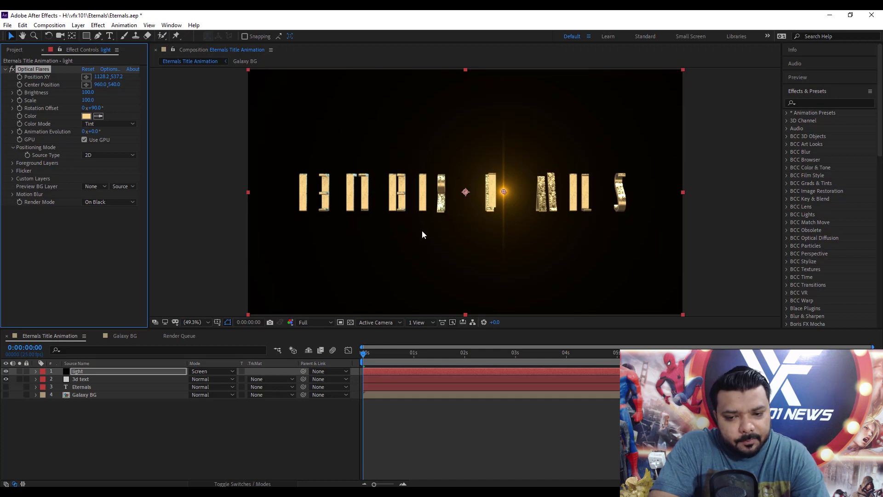
- Move the flare onto the first E and keyframe its Brightness 0 → 130 → 0
mouse_move(504, 192)
mouse_down()
mouse_move(624, 198)
mouse_move(276, 199)
mouse_up()
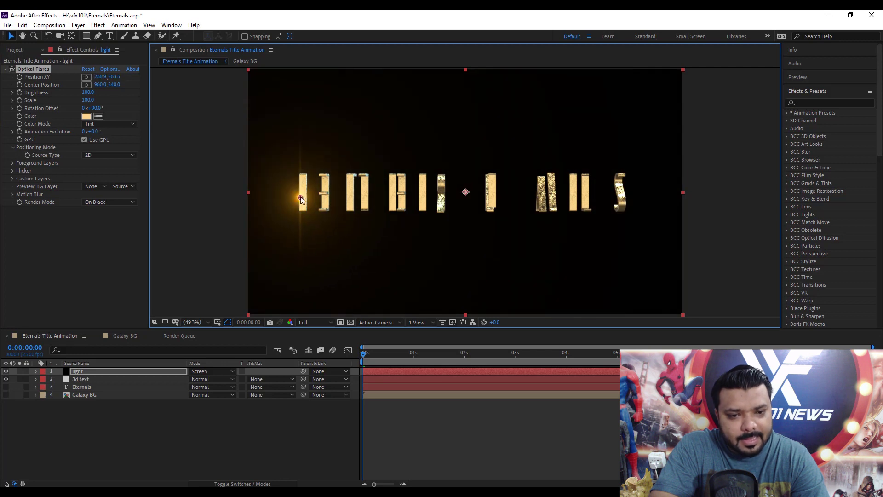
click(19, 92)
click(87, 92)
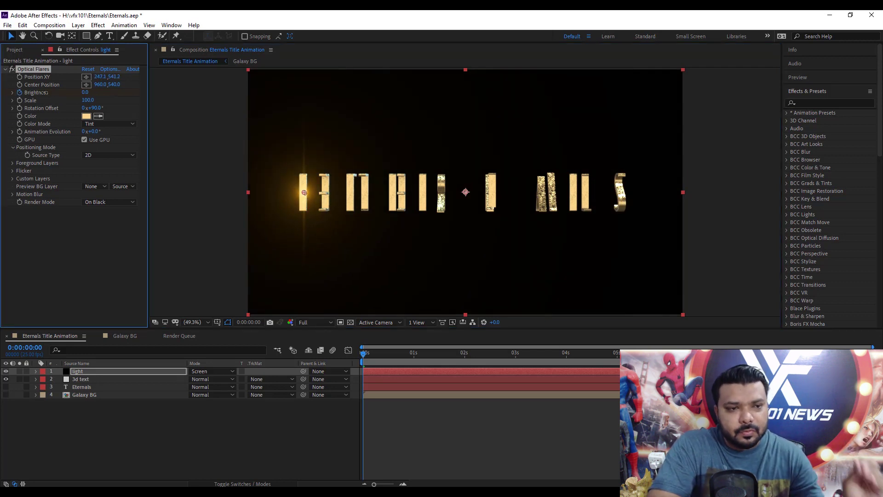
text(0)
key(Return)
drag(363, 355, 405, 356)
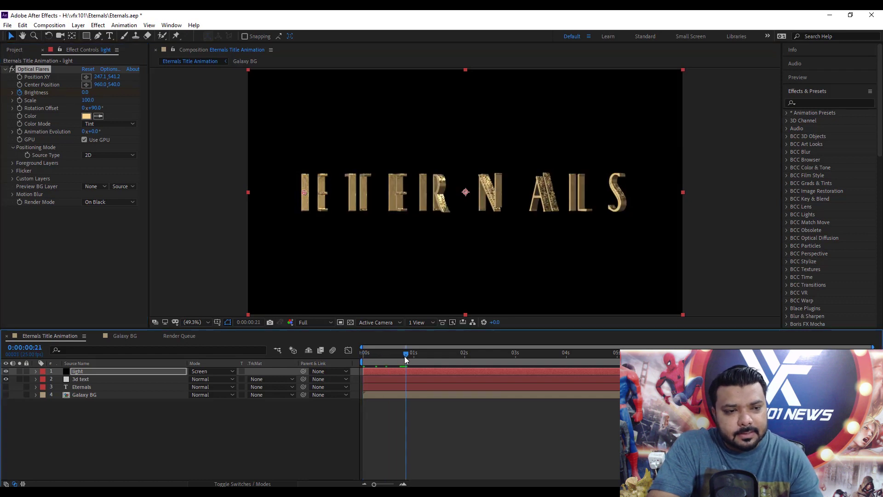
drag(93, 93, 92, 92)
drag(406, 354, 436, 354)
drag(91, 92, 23, 106)
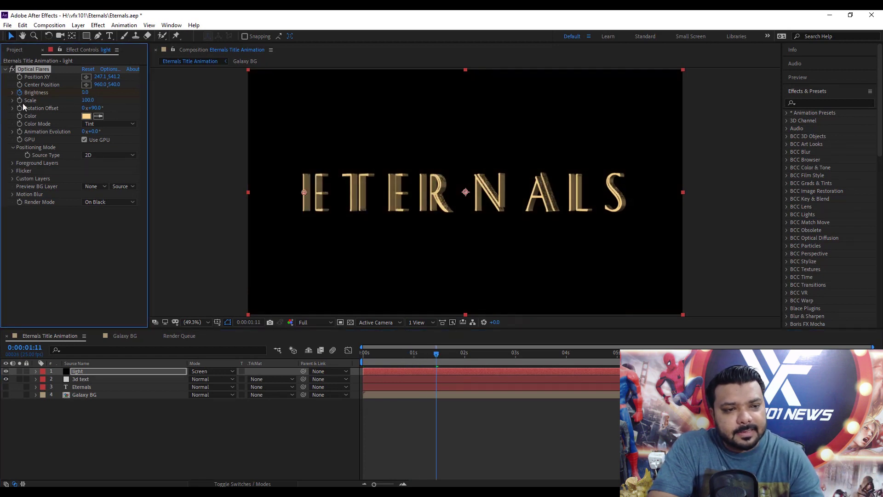
- Apply Easy Ease to the brightness keyframes and preview from the start
key(u)
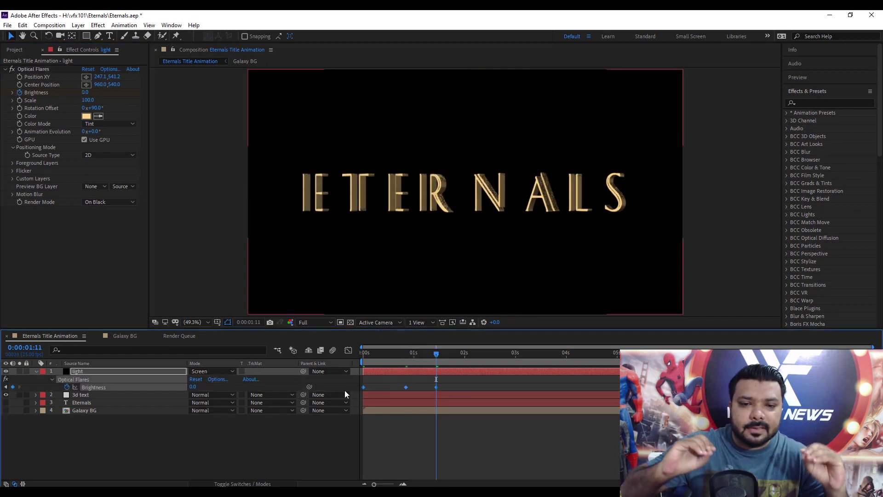
right_click(363, 388)
mouse_move(423, 380)
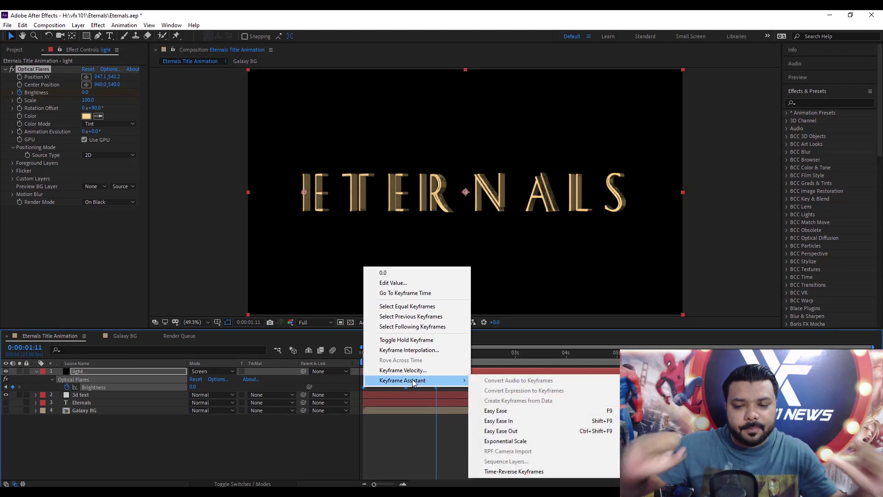
click(578, 411)
drag(435, 358, 333, 359)
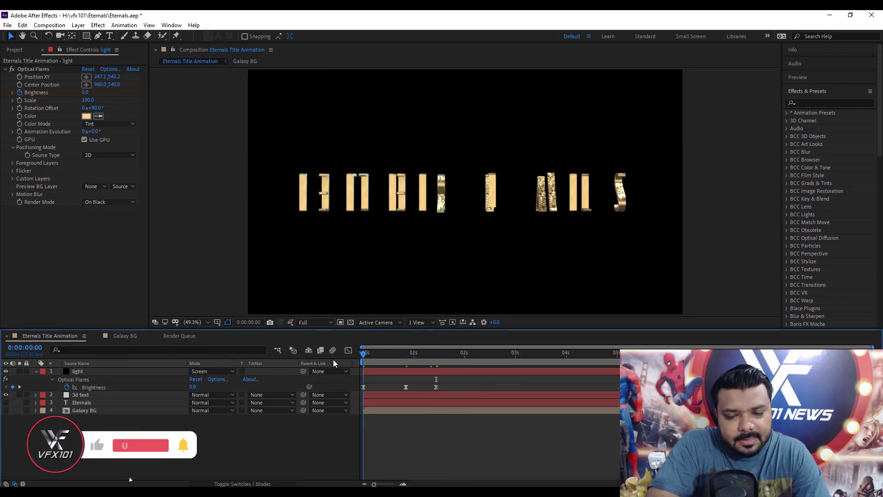
key(space)
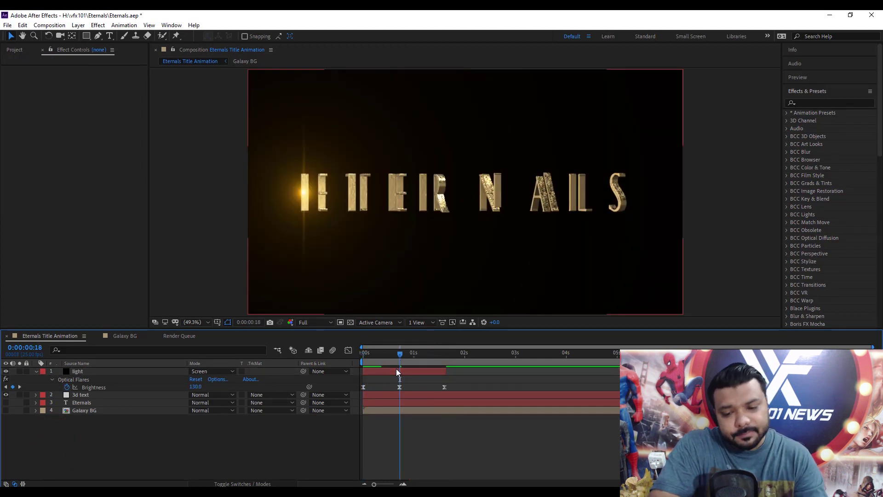
- Duplicate the flare layer twice, placing the copies on the third letter and beside the N
click(398, 372)
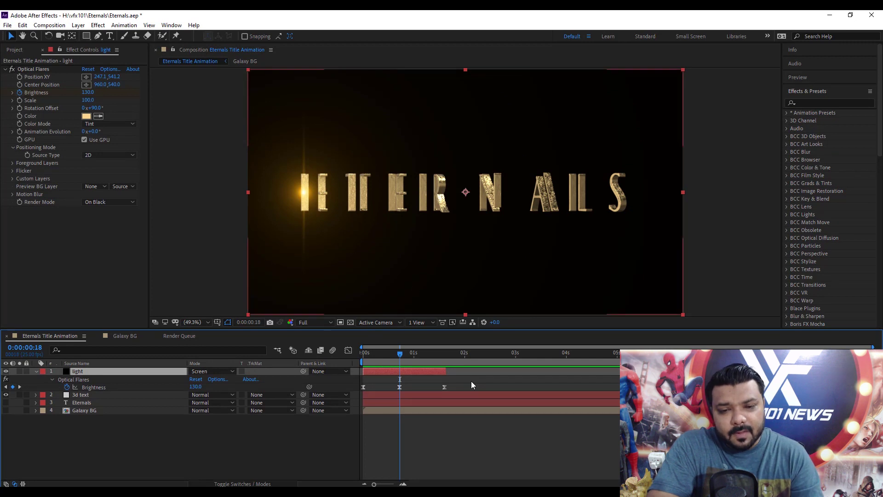
key(ctrl+d)
click(39, 70)
drag(304, 193, 401, 193)
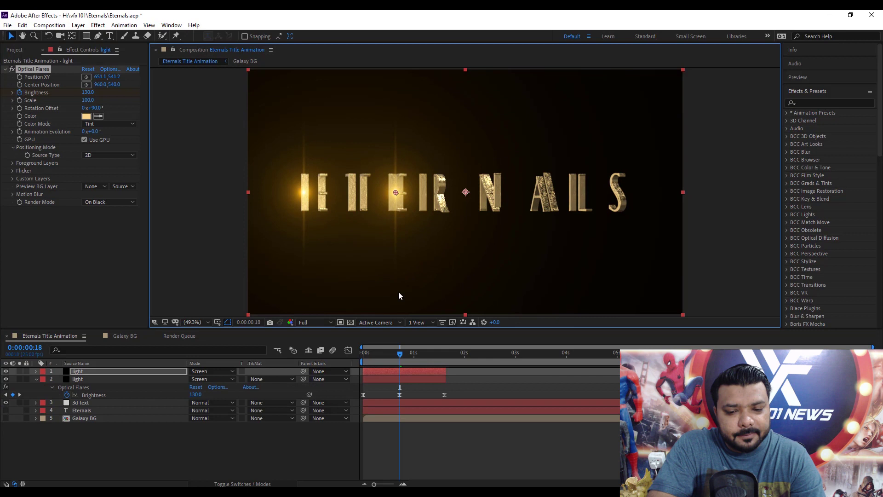
click(409, 369)
key(ctrl+d)
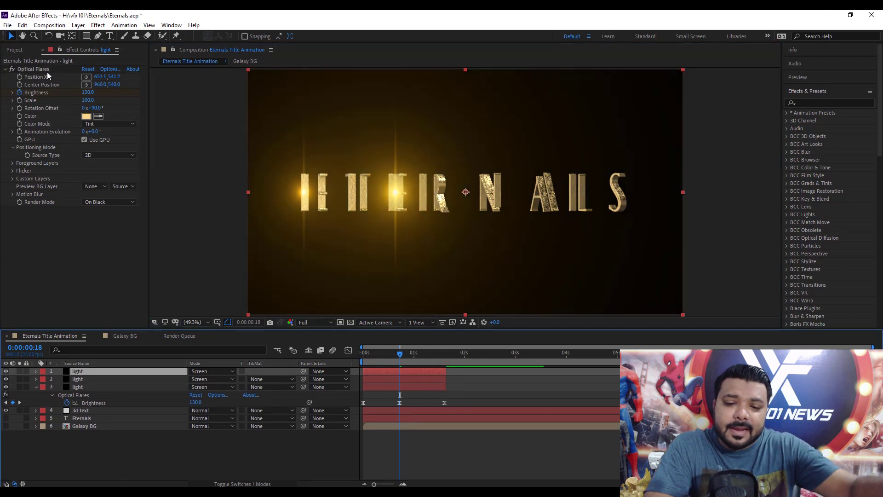
click(46, 69)
drag(397, 192, 482, 194)
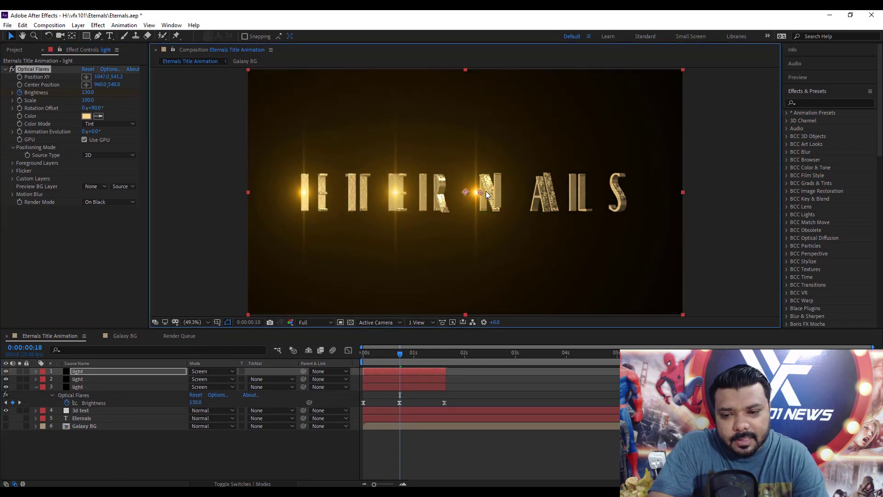
- Add two more flare copies, positioned on the L and the S
click(390, 373)
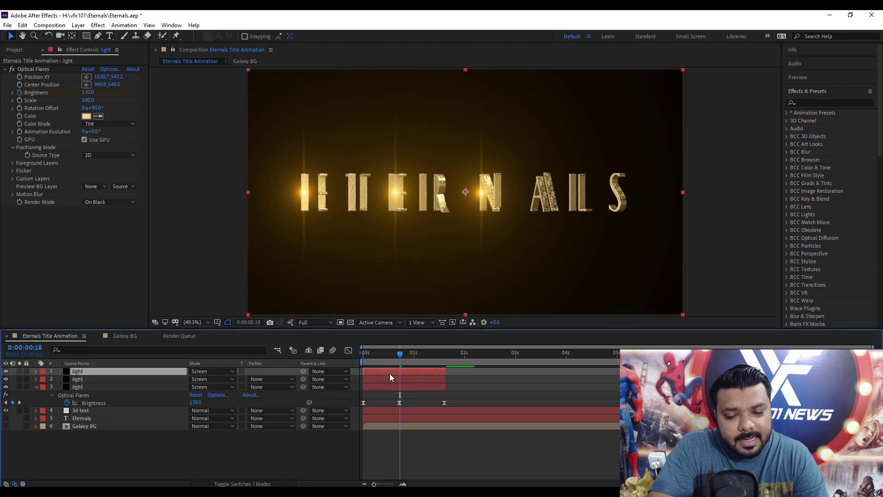
key(ctrl+d)
click(41, 69)
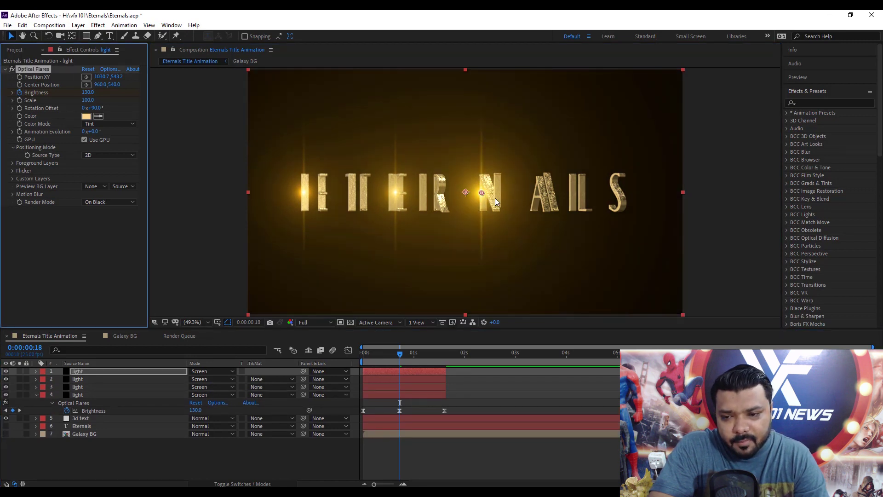
drag(482, 193, 578, 197)
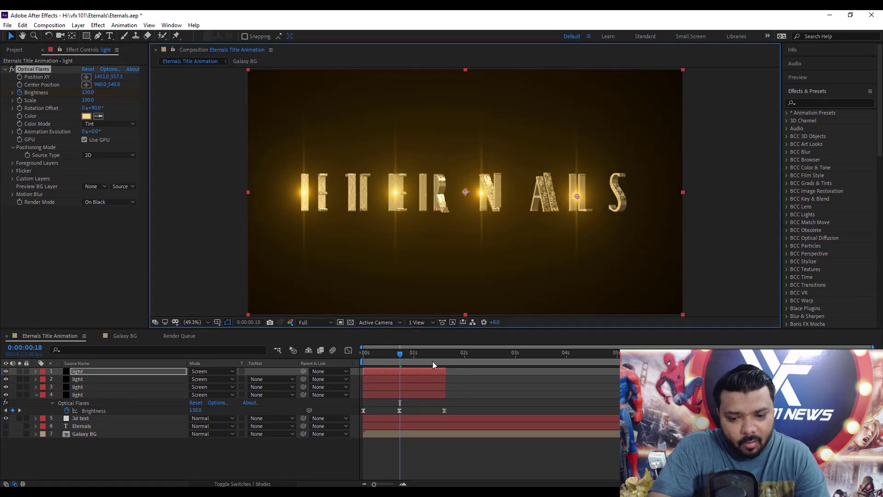
click(430, 372)
key(ctrl+d)
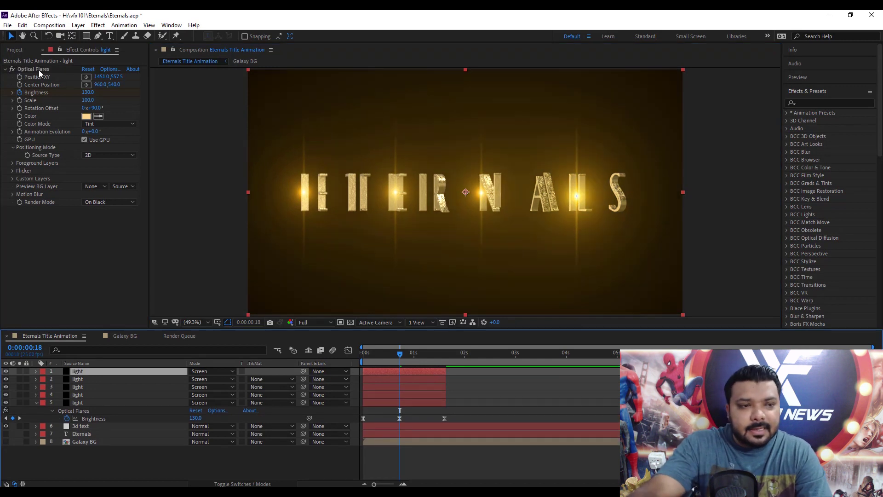
click(39, 69)
drag(577, 196, 621, 196)
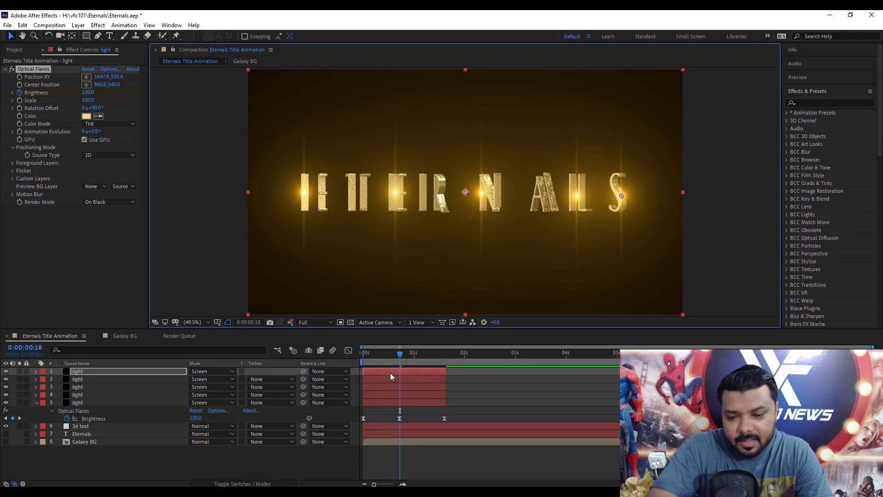
- Stagger the flare layers' start times later in the timeline, then return to the start
click(391, 395)
mouse_move(391, 395)
mouse_down()
mouse_move(413, 395)
mouse_move(393, 387)
mouse_move(431, 380)
mouse_move(421, 394)
mouse_move(445, 379)
mouse_up()
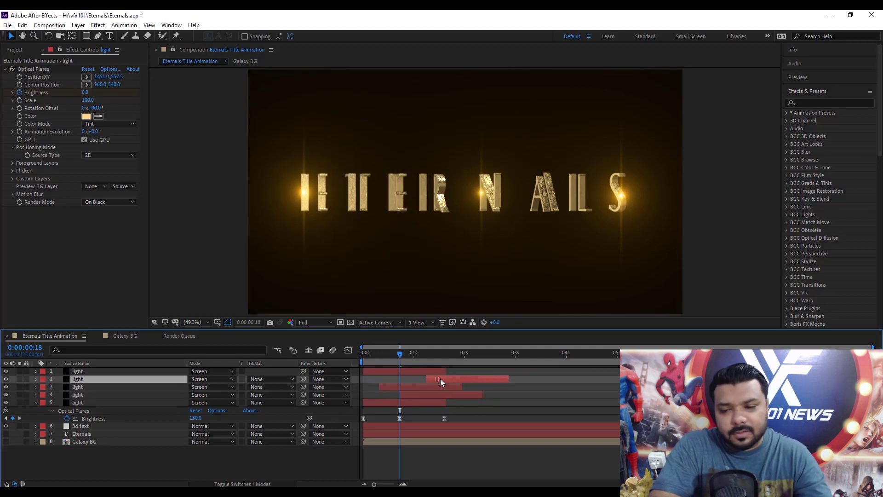
click(379, 353)
key(Home)
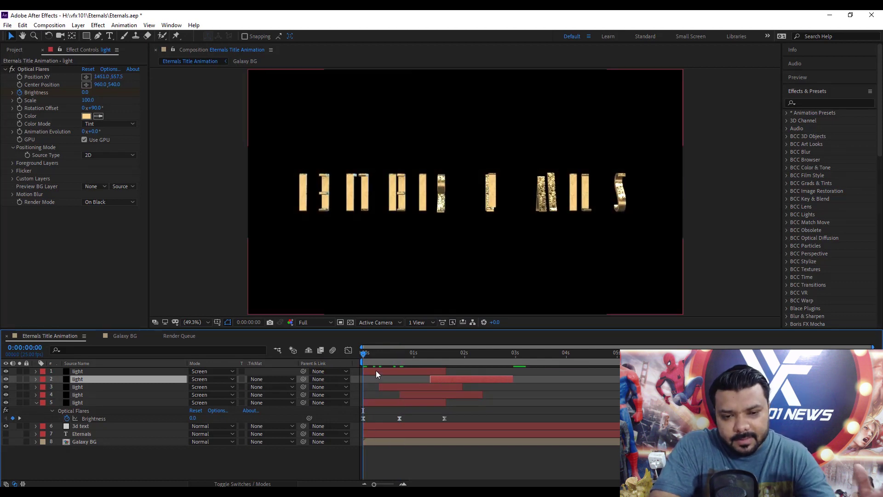
- Start the first flare layer slightly later and stop the preview
drag(376, 371, 380, 371)
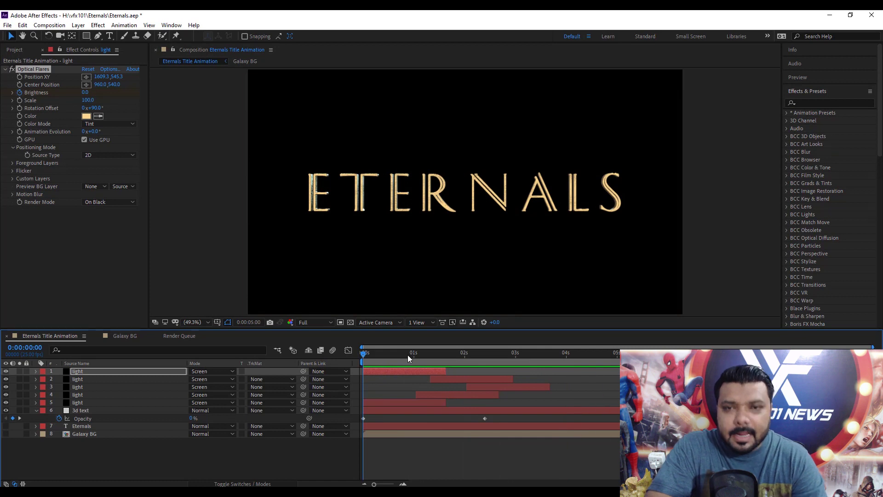
key(space)
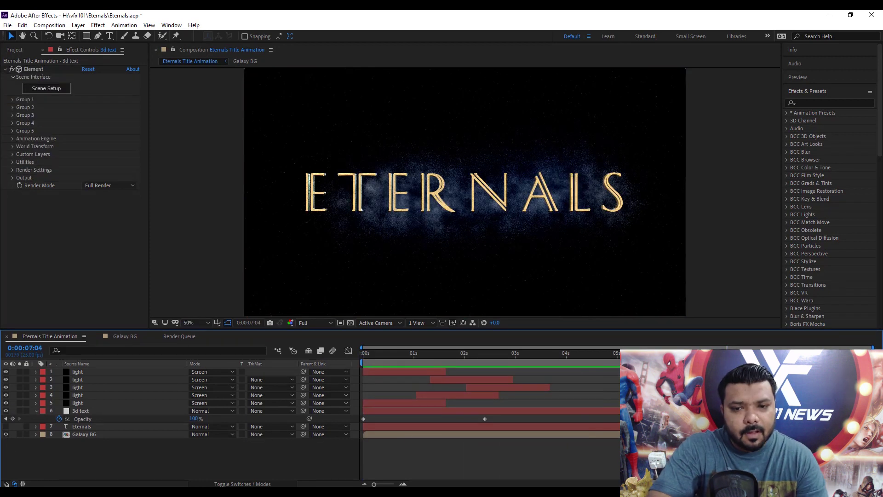